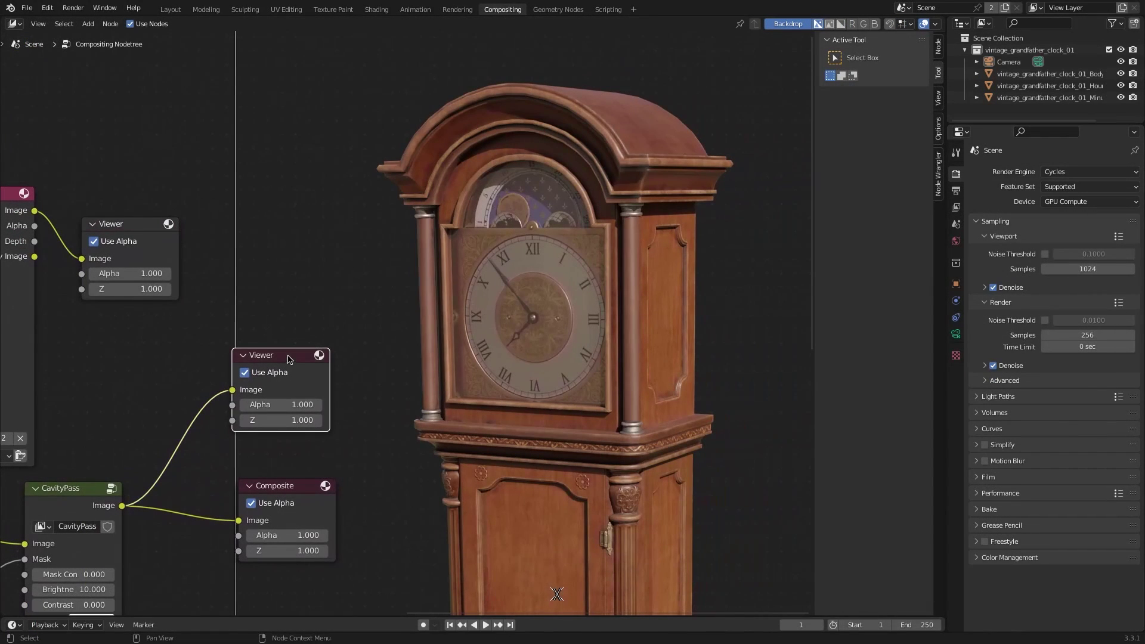
# Set the cash register's cavity Distance to 0.01, refresh the preview, and drag CavityPass Brightness to 0
pyautogui.click(144, 225)
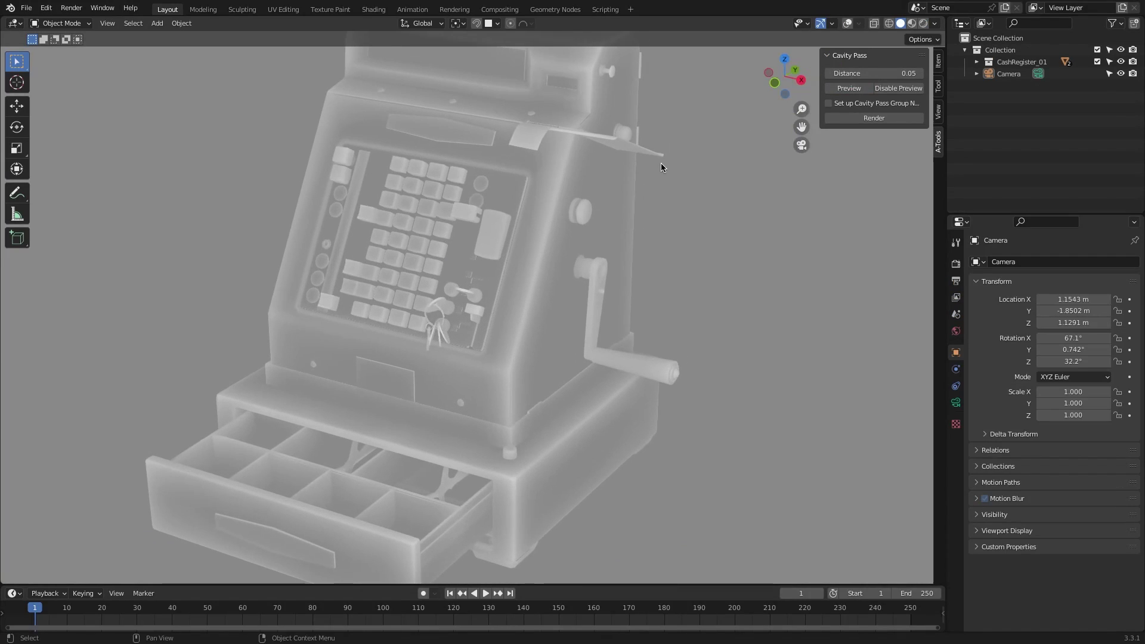
pyautogui.doubleClick(900, 72)
pyautogui.click(849, 89)
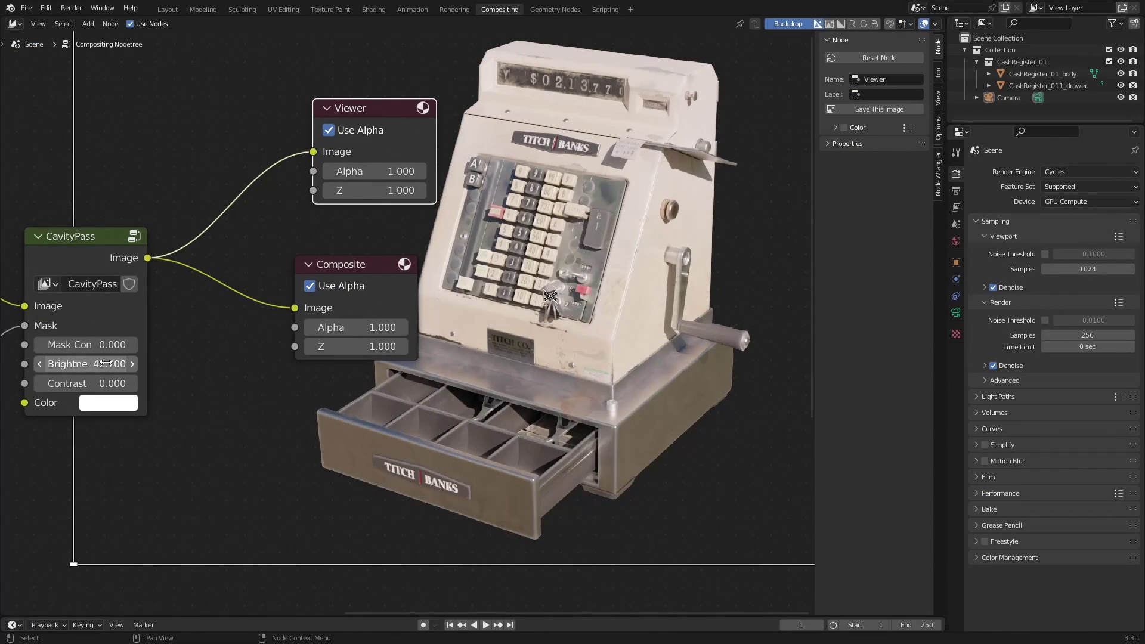
pyautogui.moveTo(105, 363); pyautogui.dragTo(123, 363)
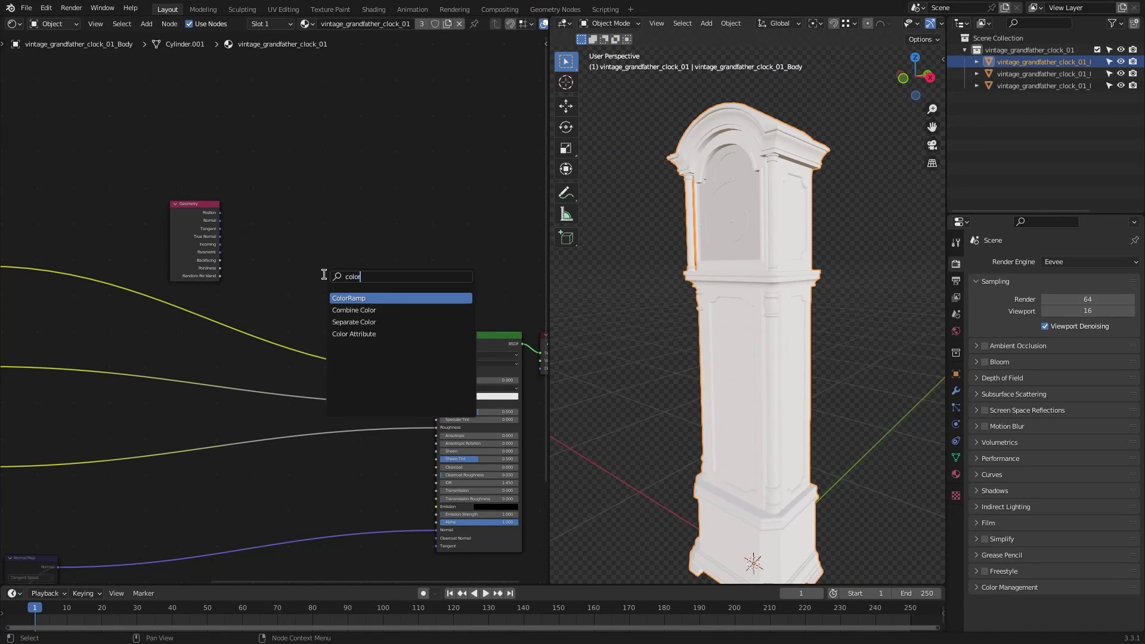
# Add a ColorRamp to the clock material and tighten its gradient stops
pyautogui.press('Return')
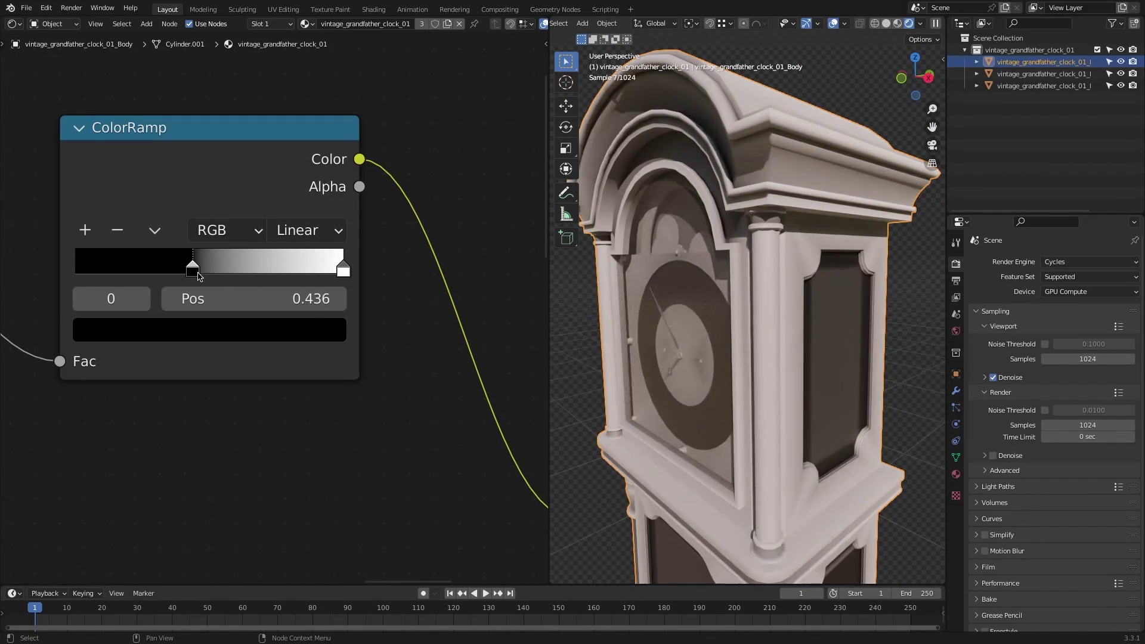
pyautogui.moveTo(342, 266); pyautogui.dragTo(207, 264)
pyautogui.scroll(-7, 285, 320)
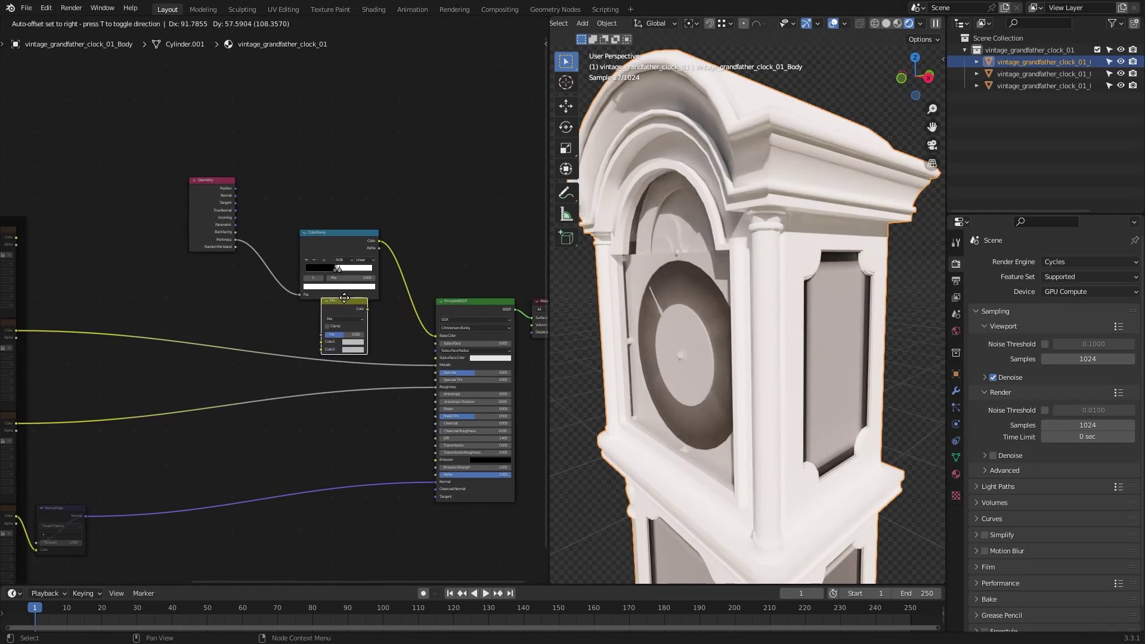
# Set the Mix node's blend mode to Overlay
pyautogui.click(413, 329)
pyautogui.click(420, 174)
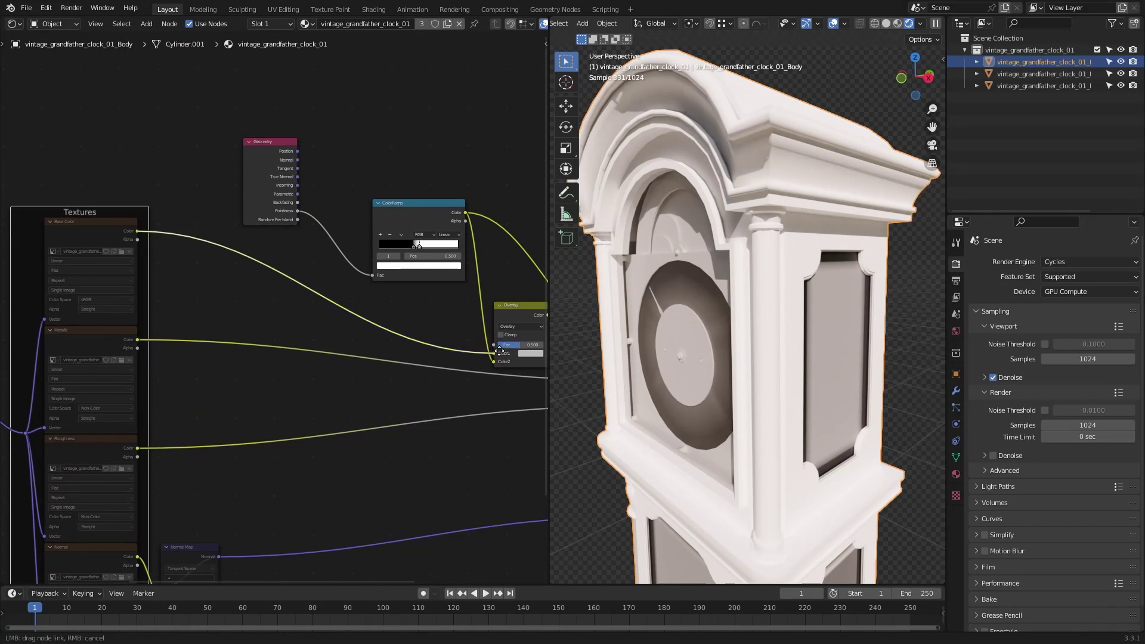
pyautogui.scroll(-4, 275, 322)
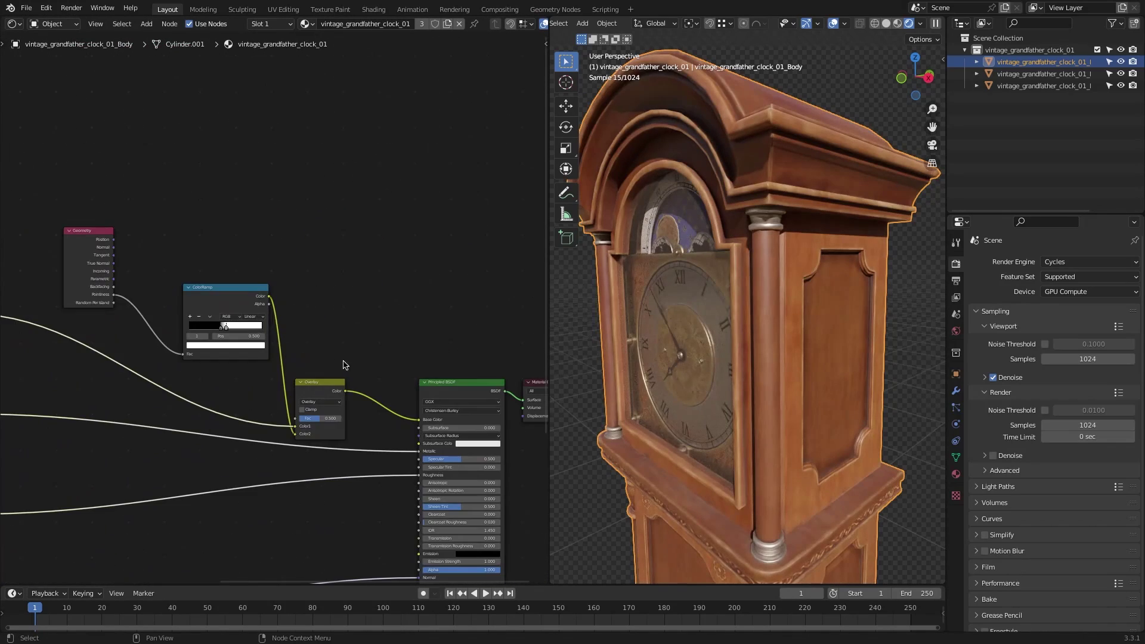
pyautogui.scroll(4, 184, 344)
pyautogui.scroll(2, 185, 344)
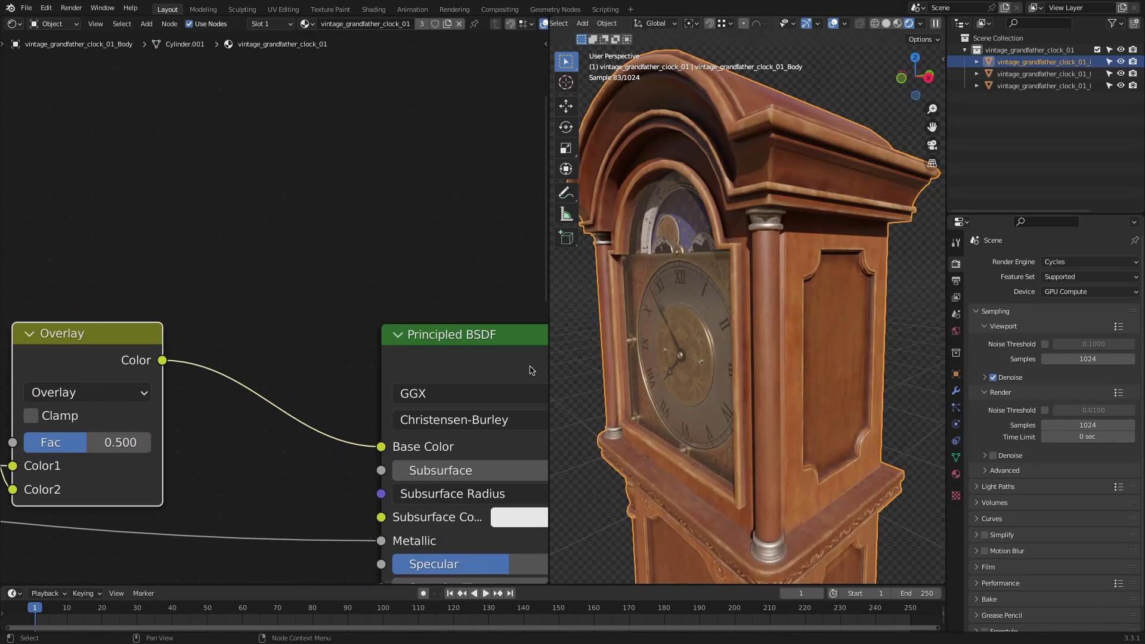
pyautogui.scroll(8, 750, 353)
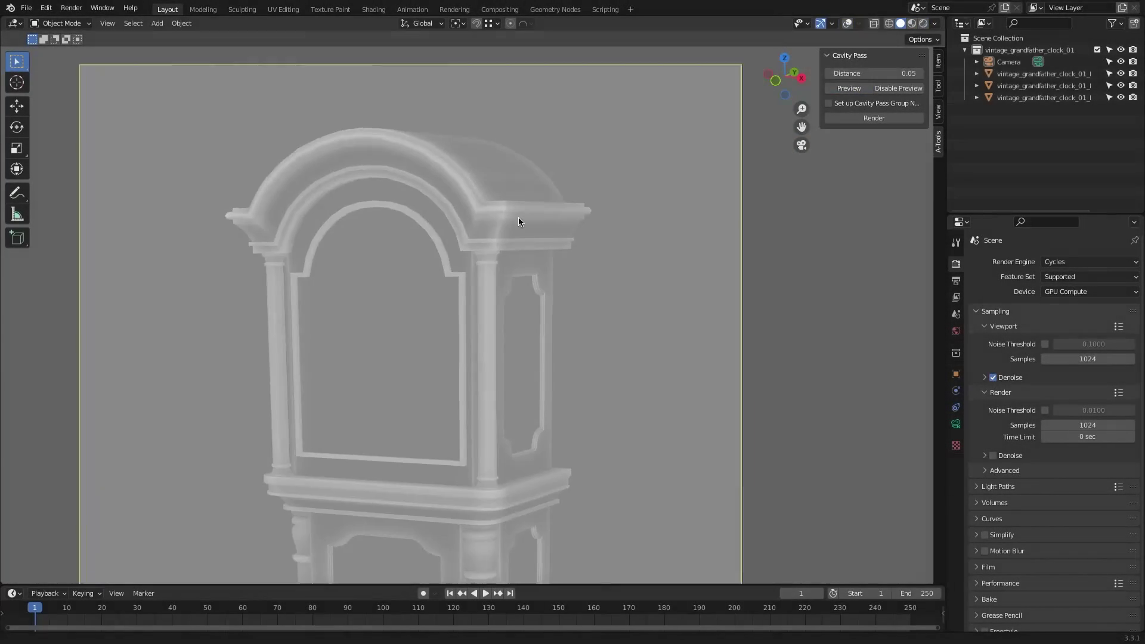
# Render the clock with the cavity pass and F12, wiring Render Layers Image to the Viewer
pyautogui.click(876, 118)
pyautogui.click(71, 7)
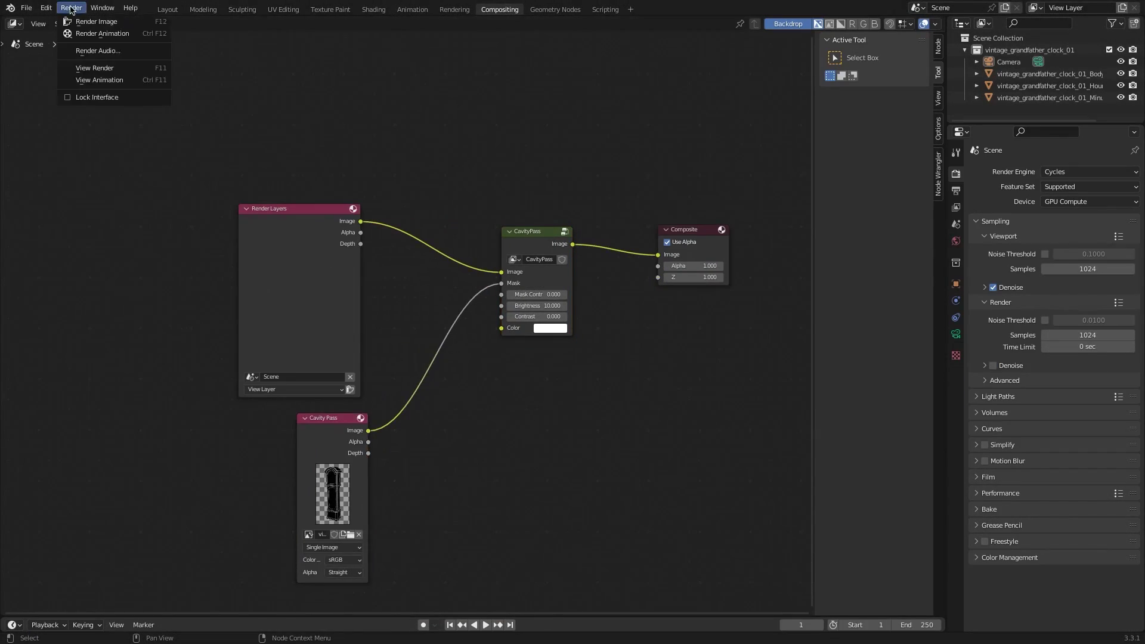
pyautogui.press('F12')
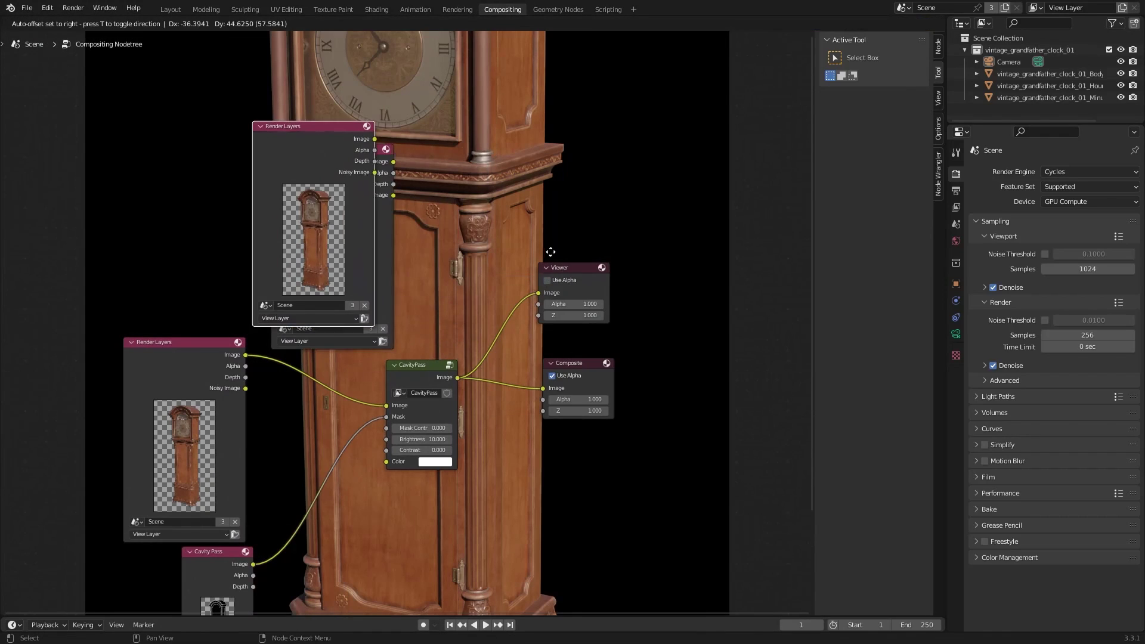
pyautogui.moveTo(394, 162); pyautogui.dragTo(428, 197)
pyautogui.scroll(3, 394, 230)
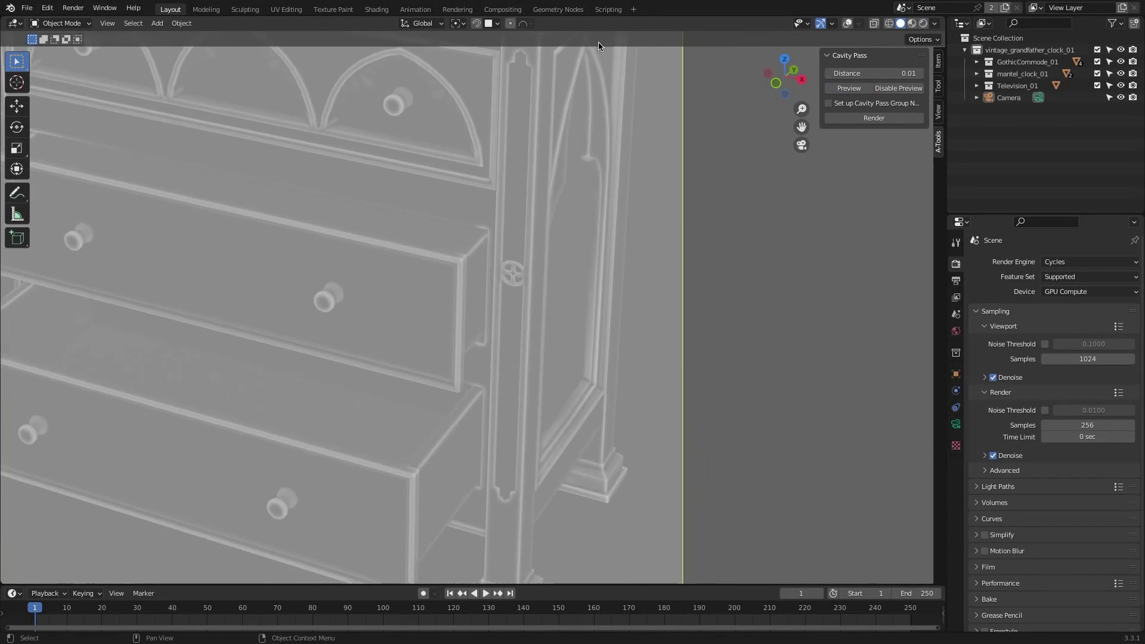
pyautogui.scroll(-4, 634, 319)
# Render the commode with automatic CavityPass group setup and compare both Viewer outputs as backdrop
pyautogui.click(876, 103)
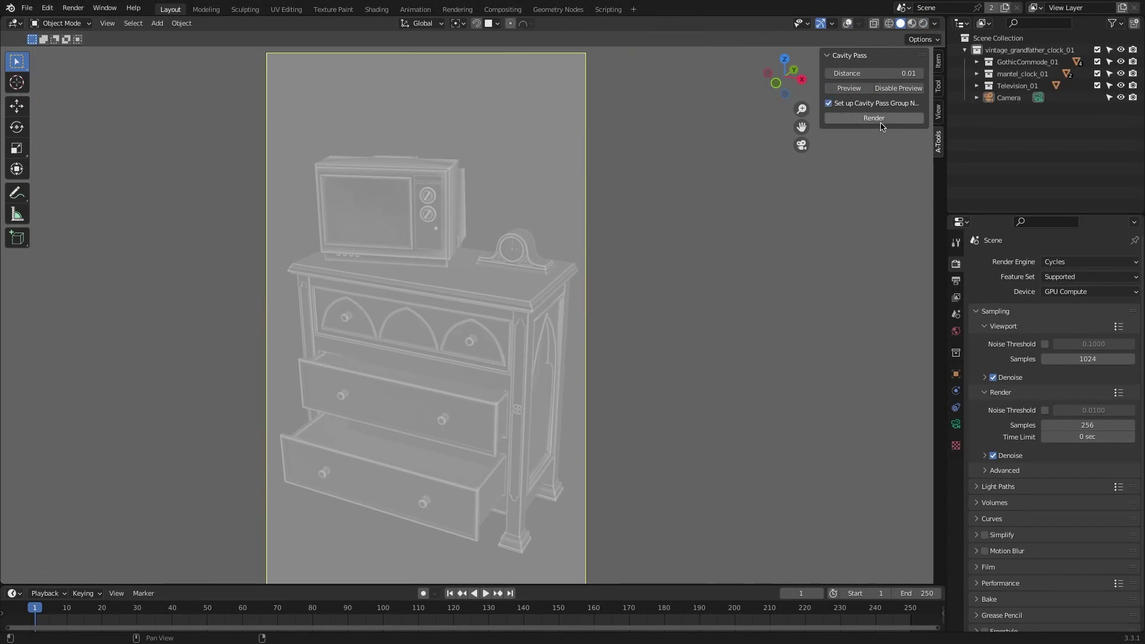
pyautogui.click(876, 119)
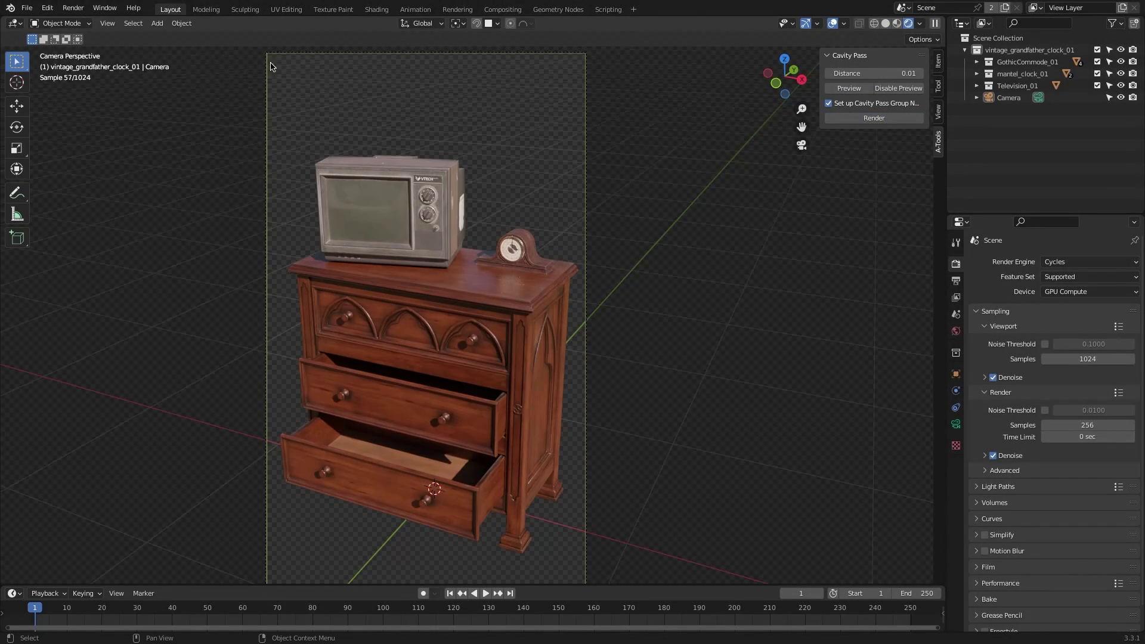
pyautogui.click(97, 22)
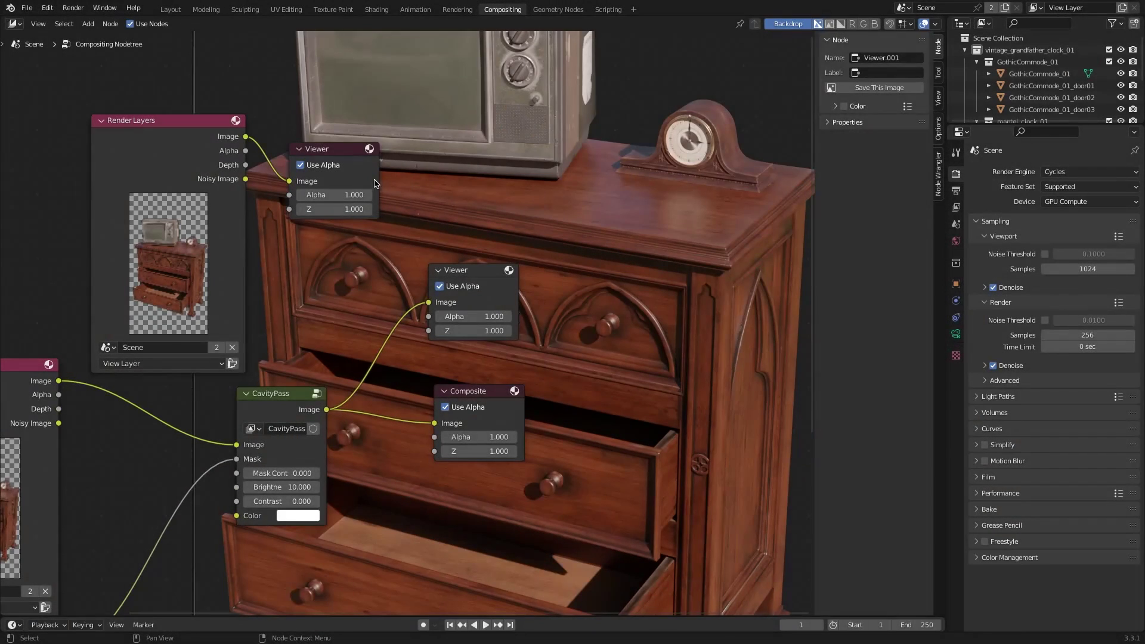
pyautogui.click(484, 278)
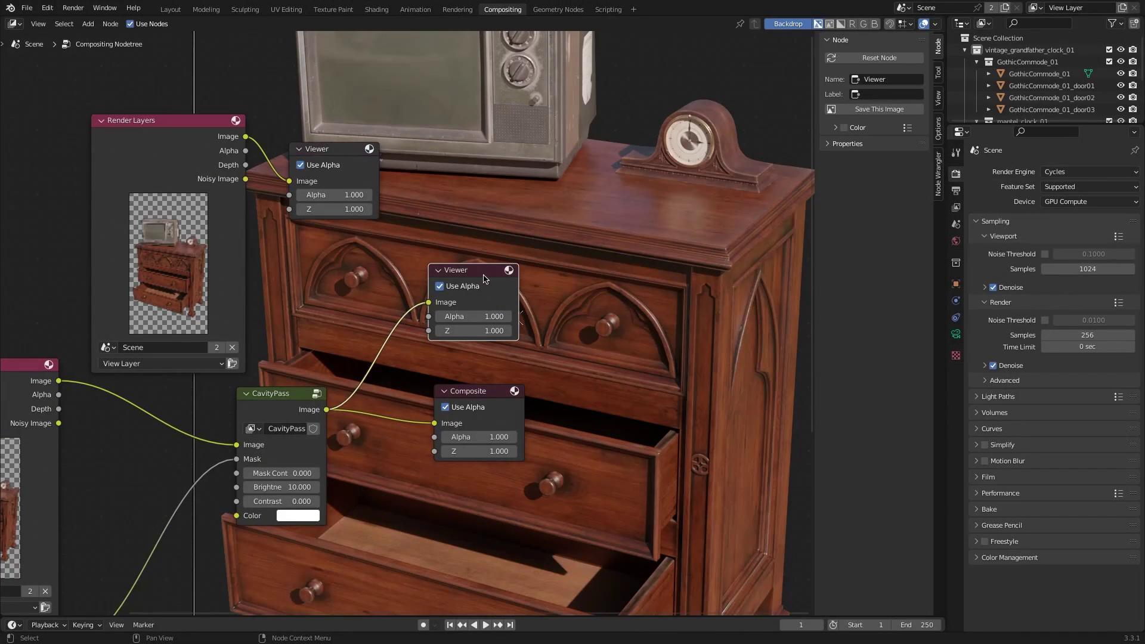
pyautogui.keyDown('alt'); pyautogui.moveTo(750, 261); pyautogui.dragTo(639, 241, button='middle'); pyautogui.keyUp('alt')
pyautogui.click(337, 154)
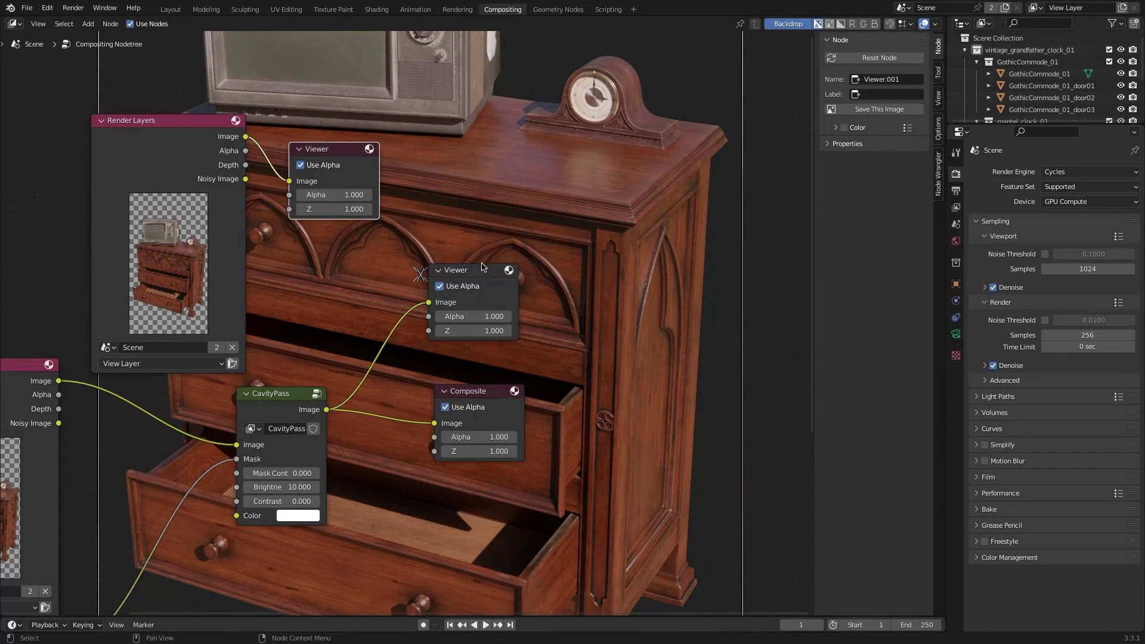
pyautogui.click(484, 270)
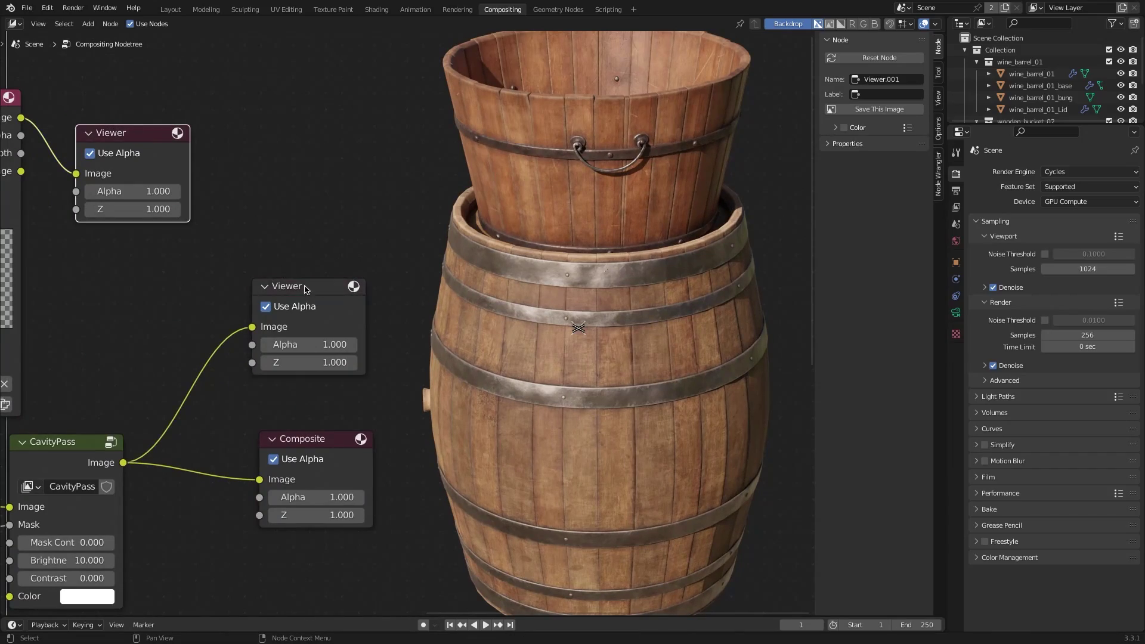
pyautogui.moveTo(306, 289); pyautogui.dragTo(335, 251, button='middle')
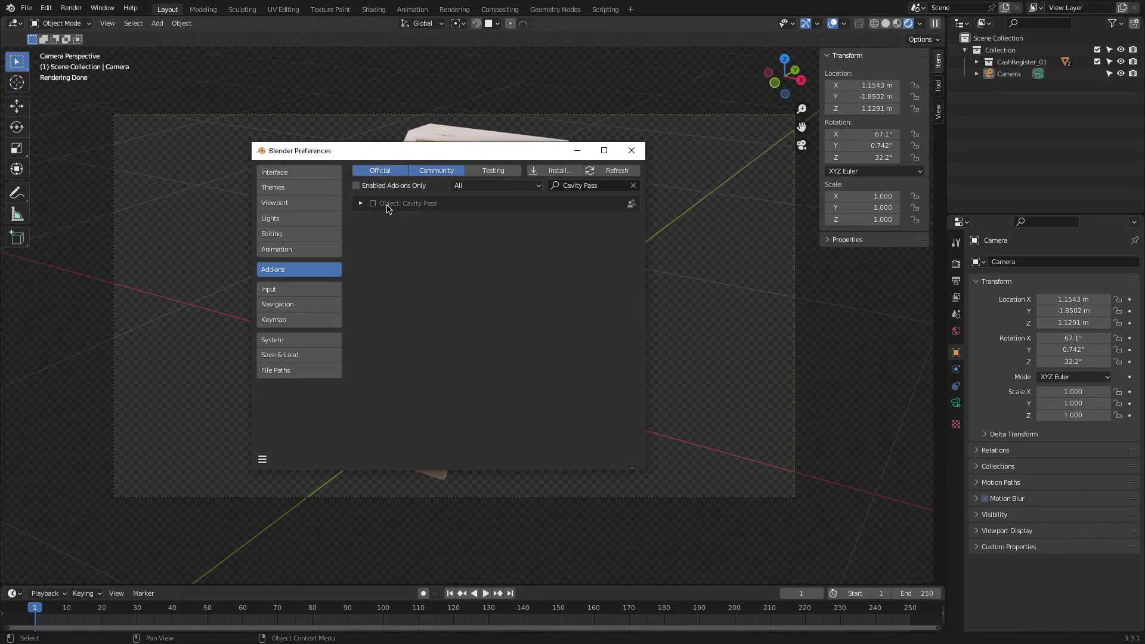
# Enable the Object: Cavity Pass add-on and close Preferences
pyautogui.click(373, 204)
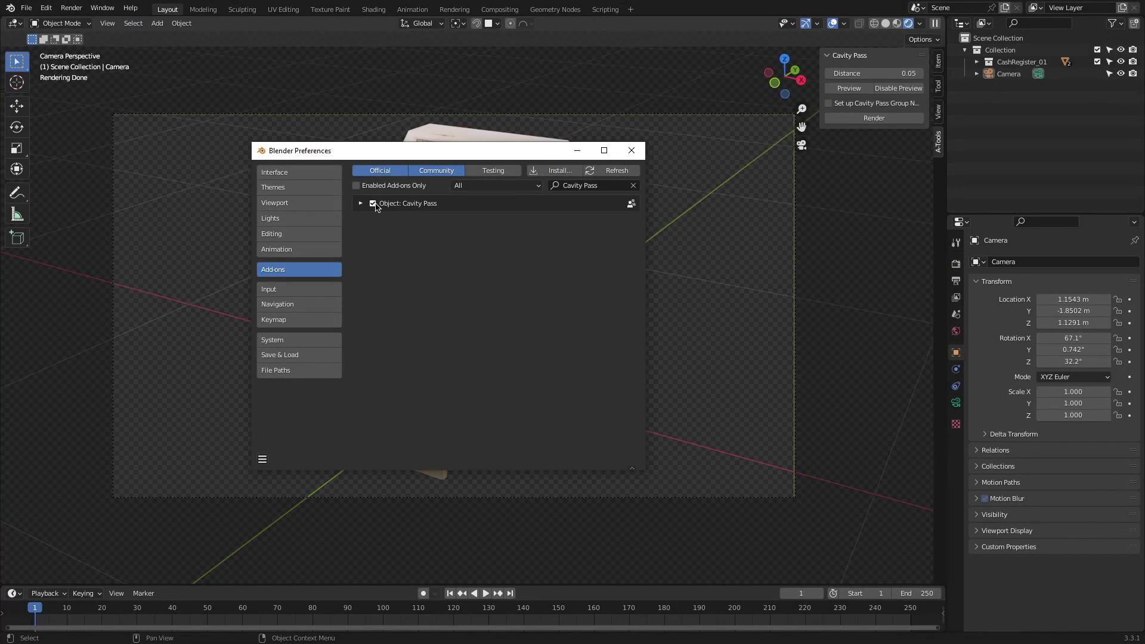
pyautogui.click(632, 150)
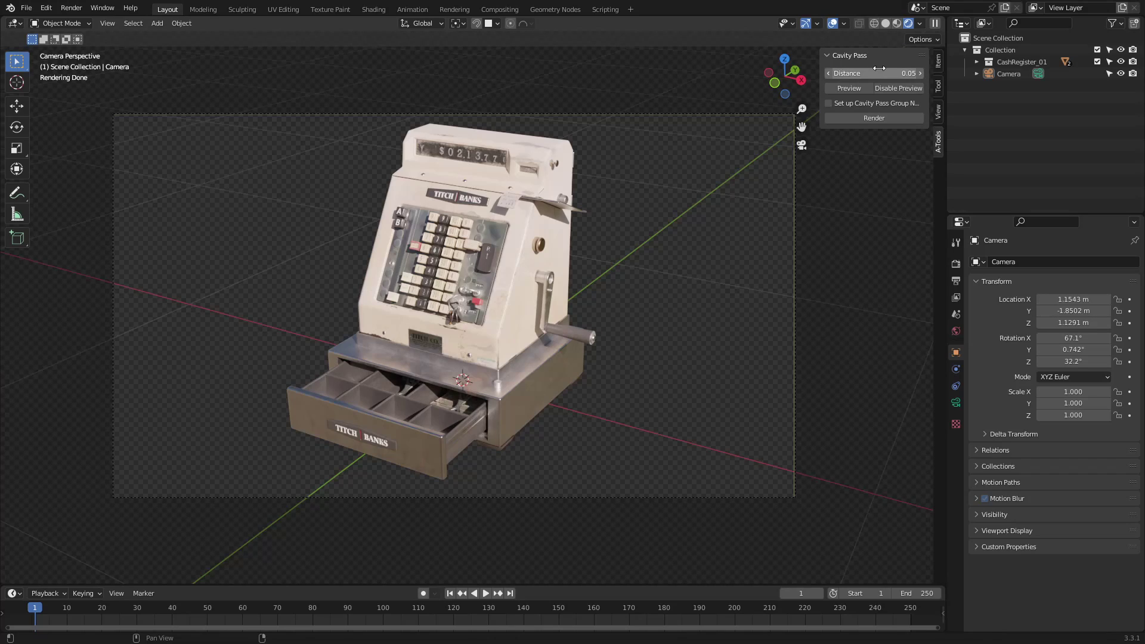
# Preview the cash register's cavity at Distance 0.01 in camera view, with a Compositor area alongside
pyautogui.click(848, 88)
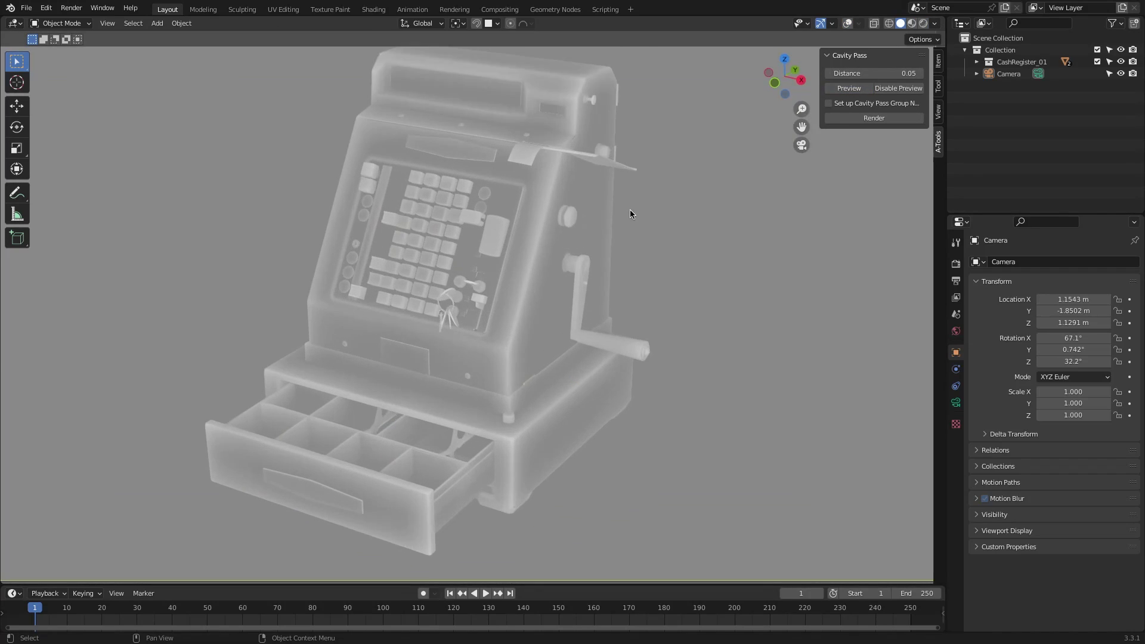
pyautogui.press('Return')
pyautogui.press('KP_0')
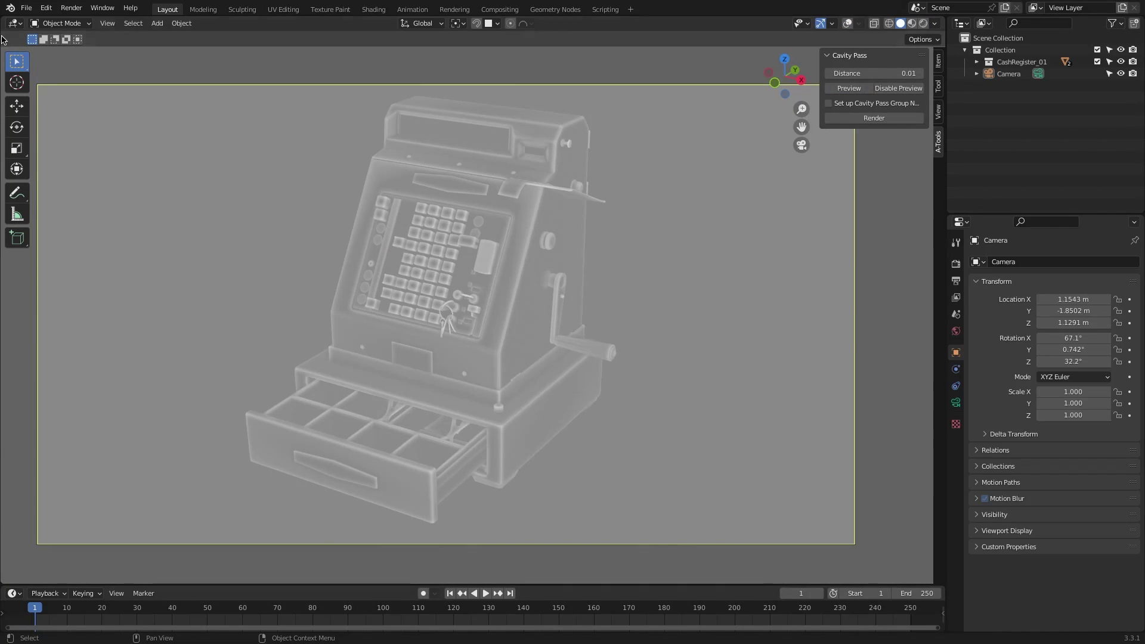
pyautogui.moveTo(2, 32); pyautogui.dragTo(453, 179)
pyautogui.click(14, 23)
pyautogui.click(42, 97)
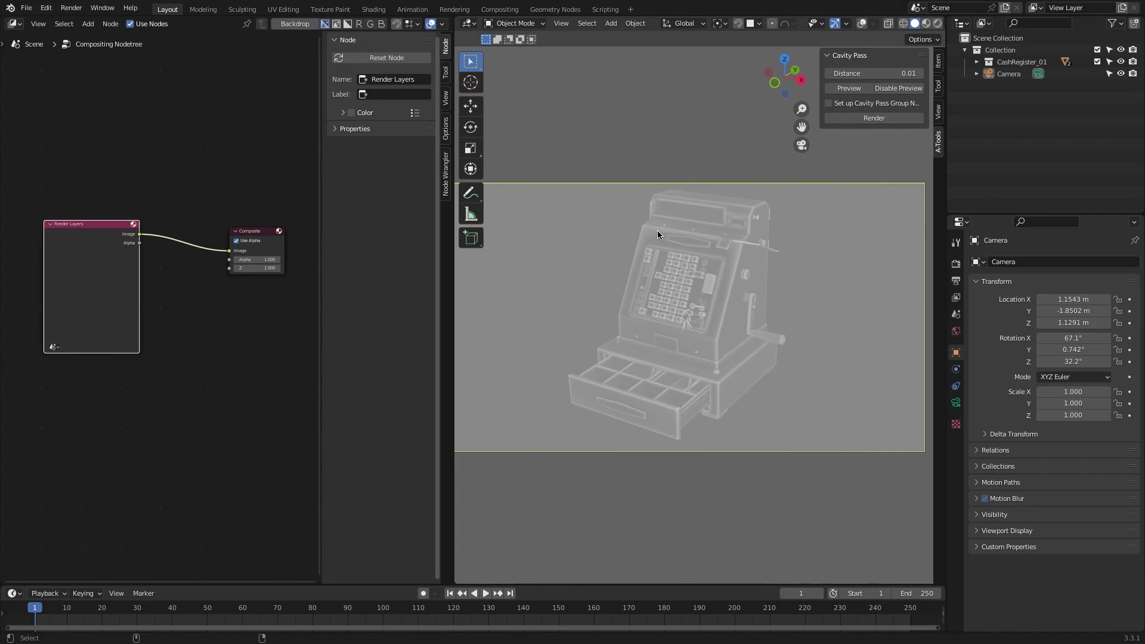
# Render the cavity pass and build the CavityPass group between the Cavity Pass image and Composite nodes
pyautogui.click(871, 118)
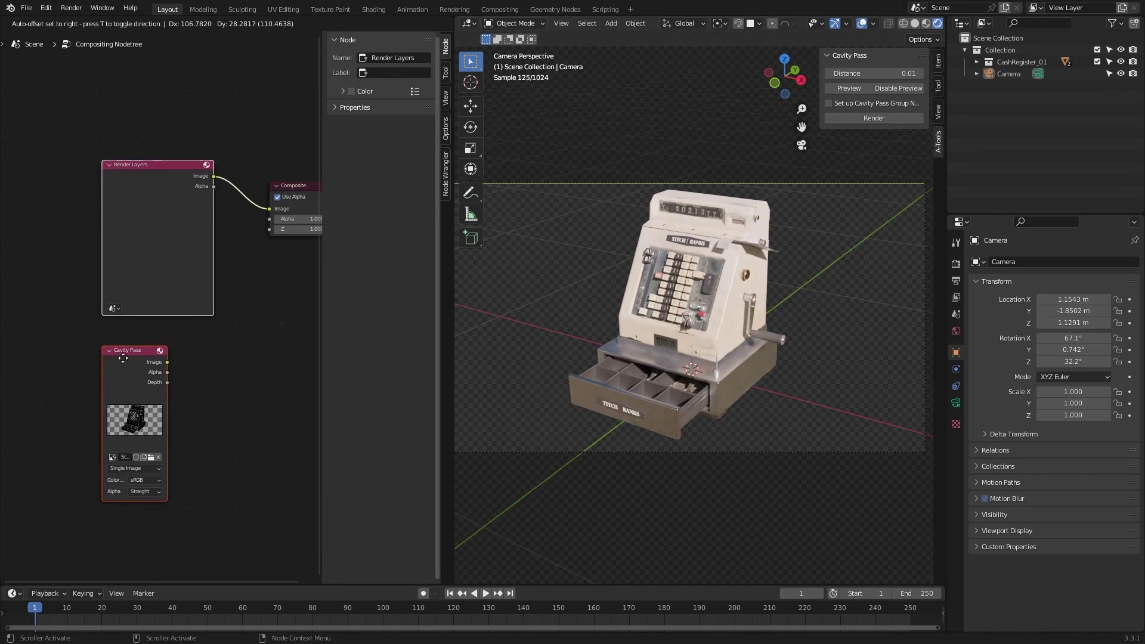
pyautogui.click(144, 358)
pyautogui.scroll(-2, 161, 298)
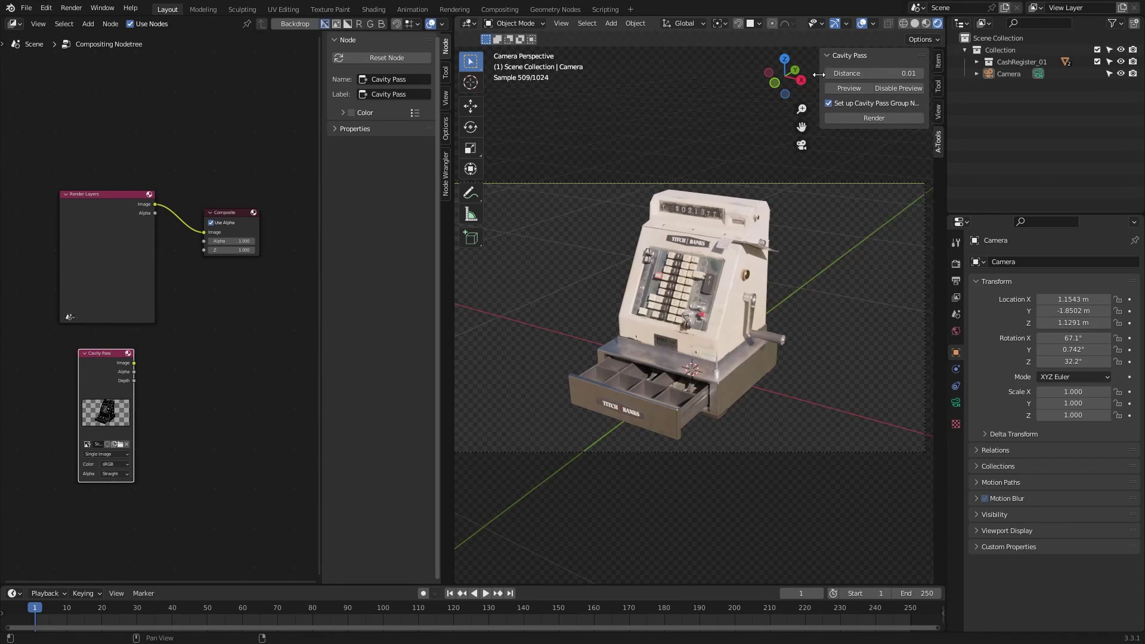
pyautogui.click(874, 119)
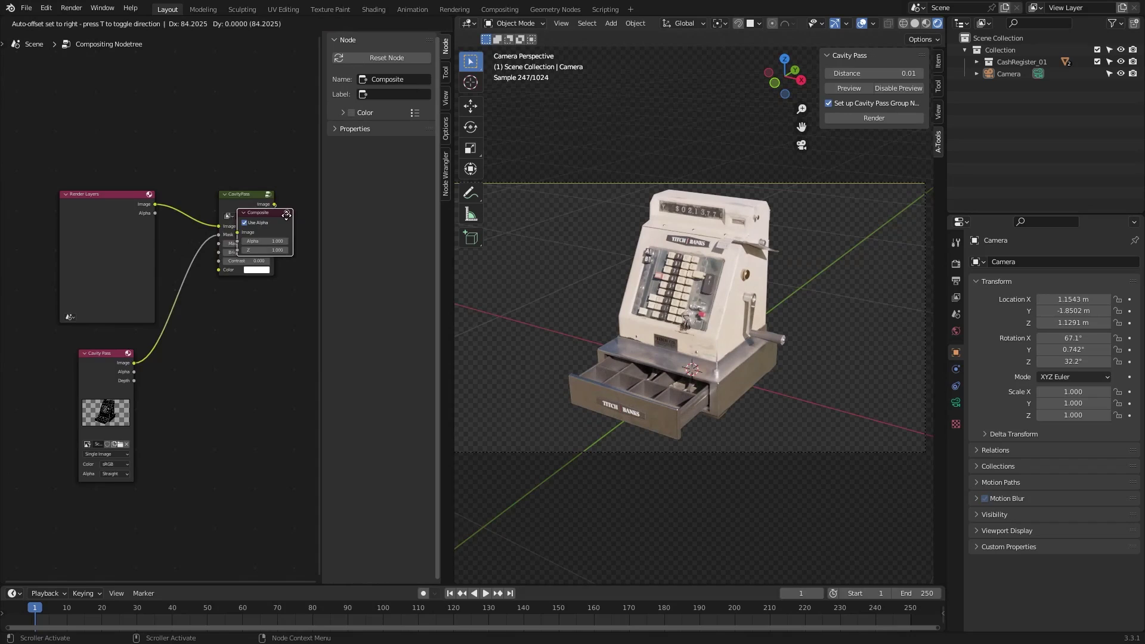
pyautogui.click(287, 215)
pyautogui.scroll(3, 238, 203)
# Inspect the CavityPass group's inner nodes, then render the final cash register image
pyautogui.press('Tab')
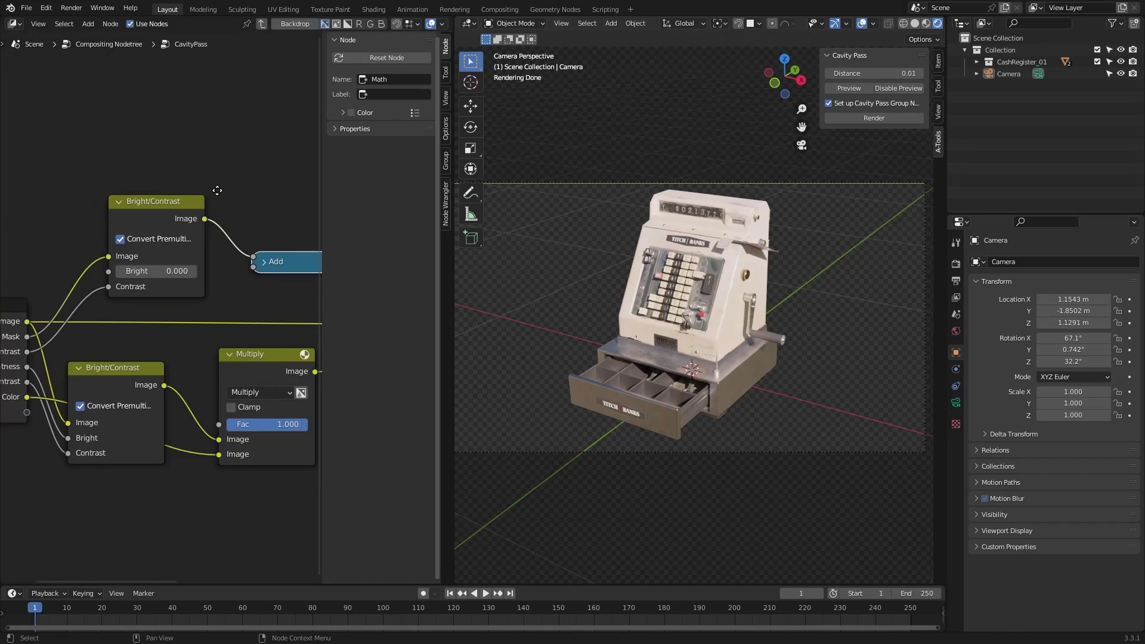
pyautogui.moveTo(453, 357); pyautogui.dragTo(662, 358)
pyautogui.moveTo(375, 239); pyautogui.dragTo(315, 200, button='middle')
pyautogui.press('Tab')
pyautogui.scroll(-1, 358, 209)
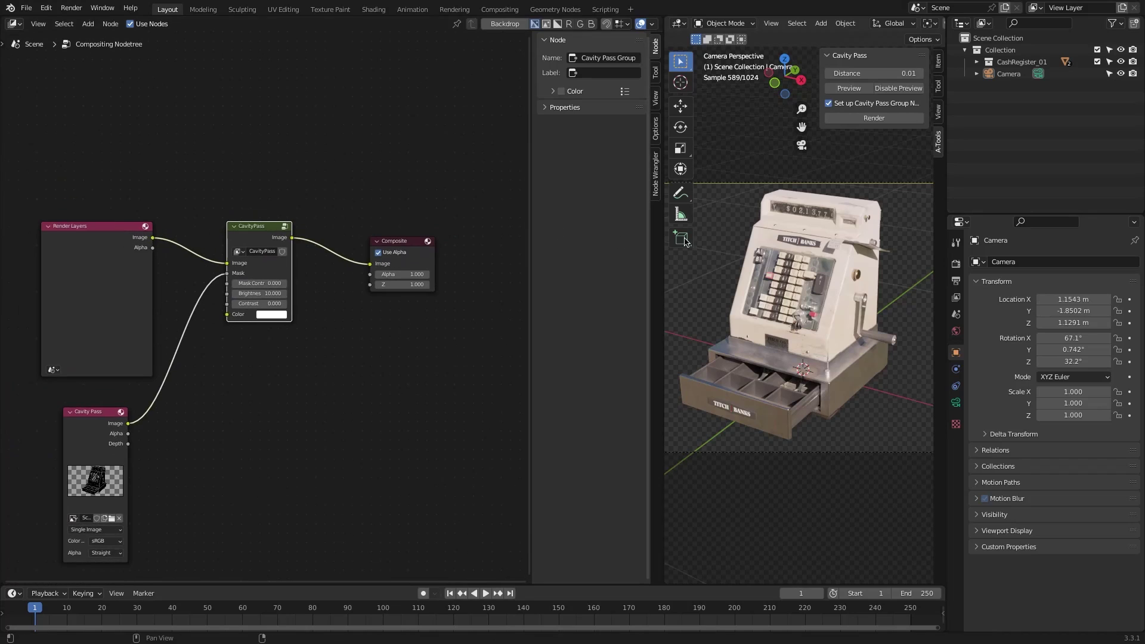
pyautogui.click(96, 22)
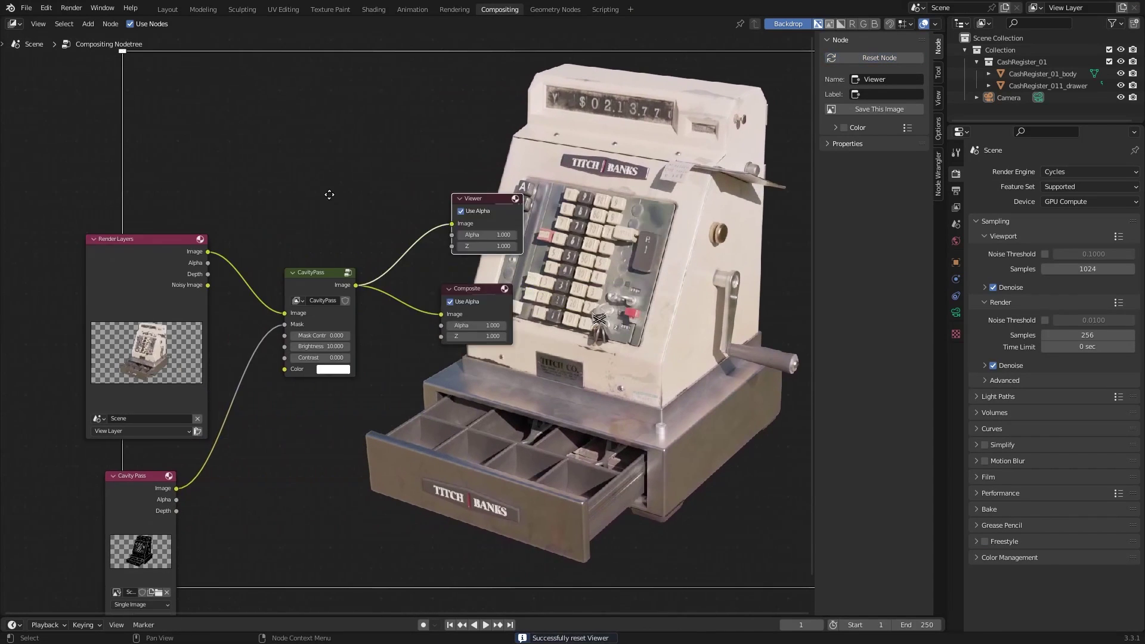
# Raise the CavityPass Brightness and load the cavity image into the Cavity Pass node
pyautogui.scroll(3, 329, 194)
pyautogui.moveTo(100, 364)
pyautogui.mouseDown()
pyautogui.moveTo(77, 363)
pyautogui.moveTo(122, 363)
pyautogui.mouseUp()
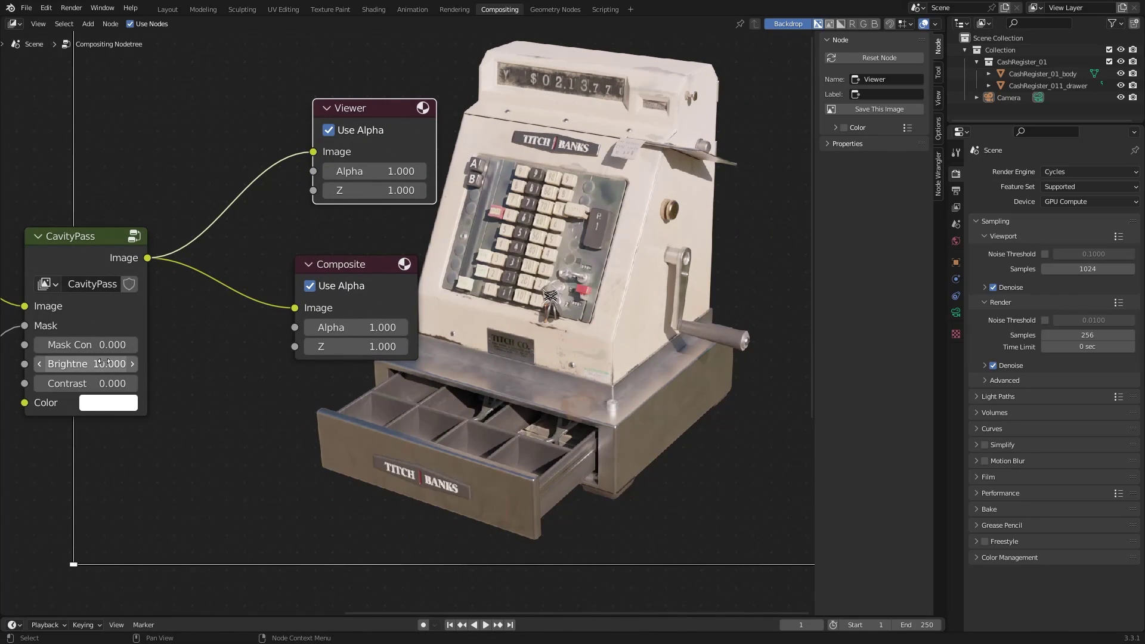
pyautogui.press('Home')
pyautogui.press('BackSpace')
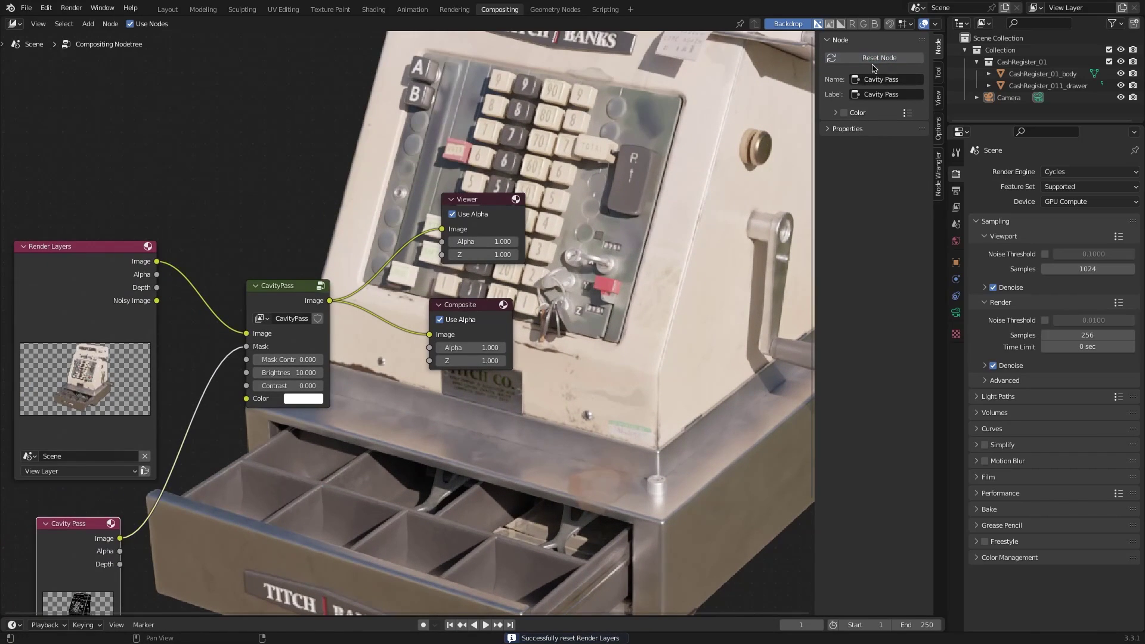
pyautogui.scroll(-1, 545, 355)
pyautogui.click(83, 538)
pyautogui.click(153, 430)
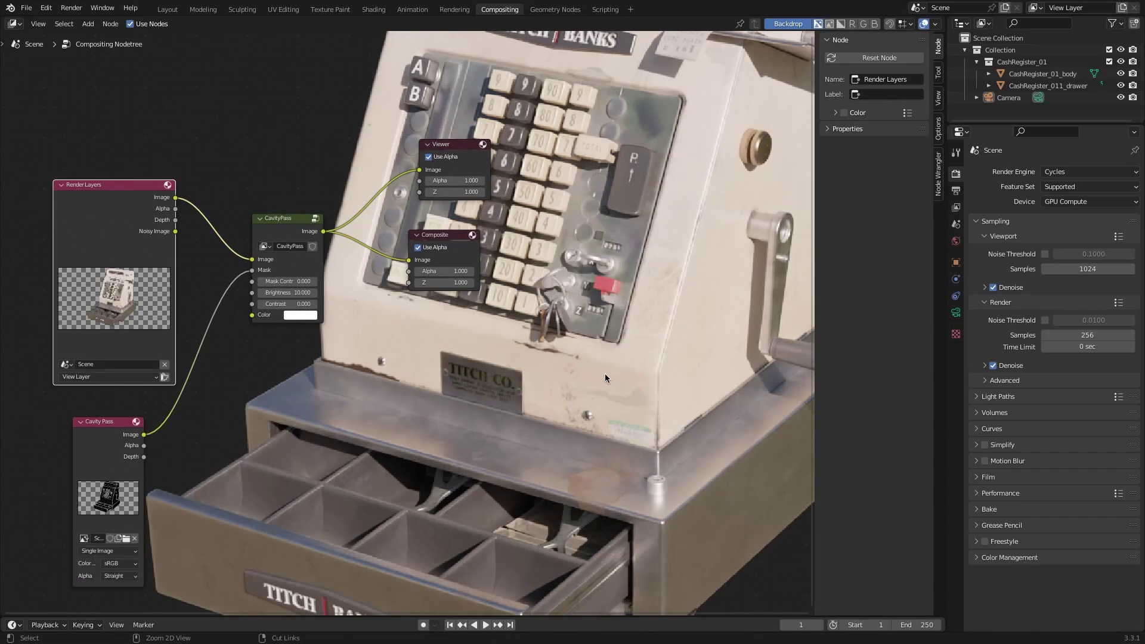
# Set Brightness to about 20.5 and sample a warm peach Color from the register
pyautogui.scroll(3, 605, 373)
pyautogui.moveTo(172, 438); pyautogui.dragTo(200, 437)
pyautogui.scroll(-2, 256, 441)
pyautogui.click(206, 477)
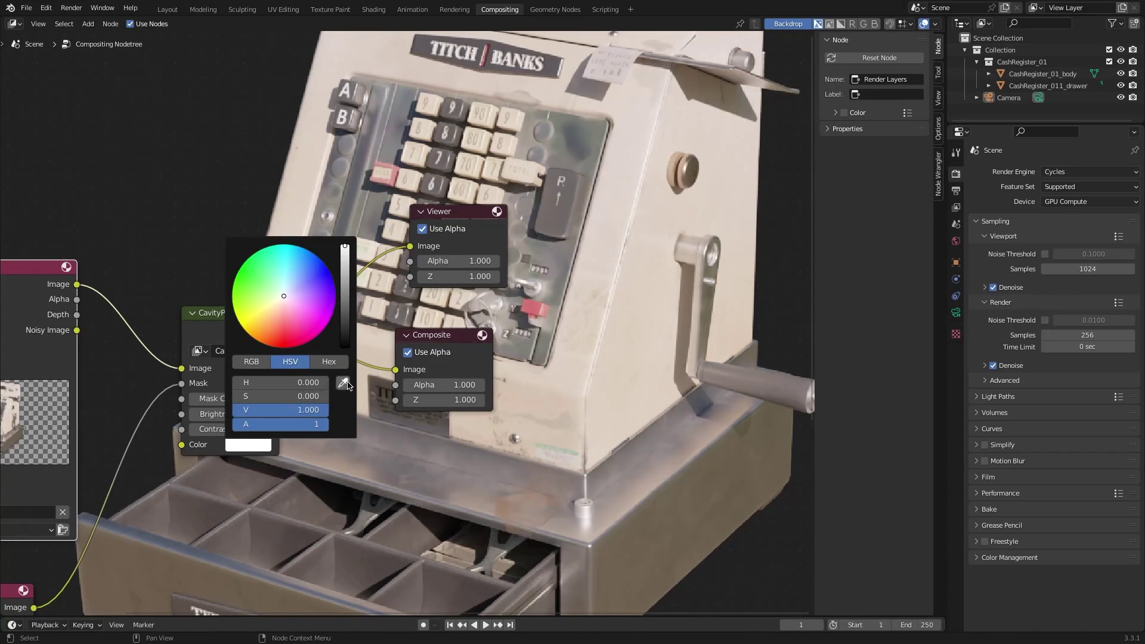
pyautogui.click(350, 299)
pyautogui.scroll(1, 645, 386)
pyautogui.click(258, 446)
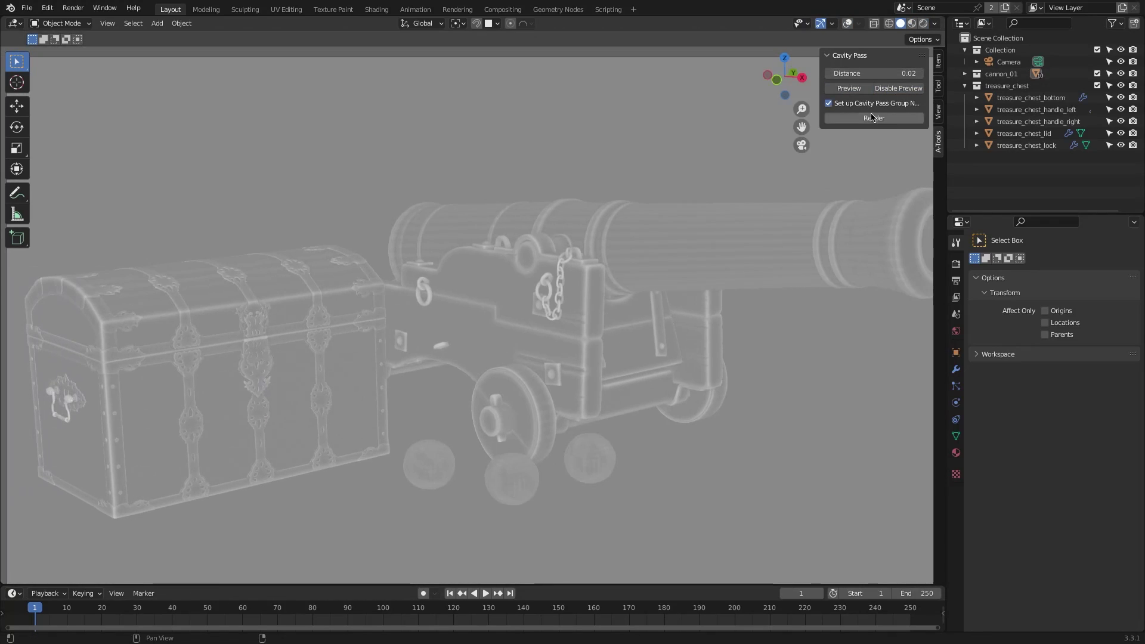
# Render the cannon scene with the cavity pass and show the lower Viewer's output as backdrop
pyautogui.click(872, 117)
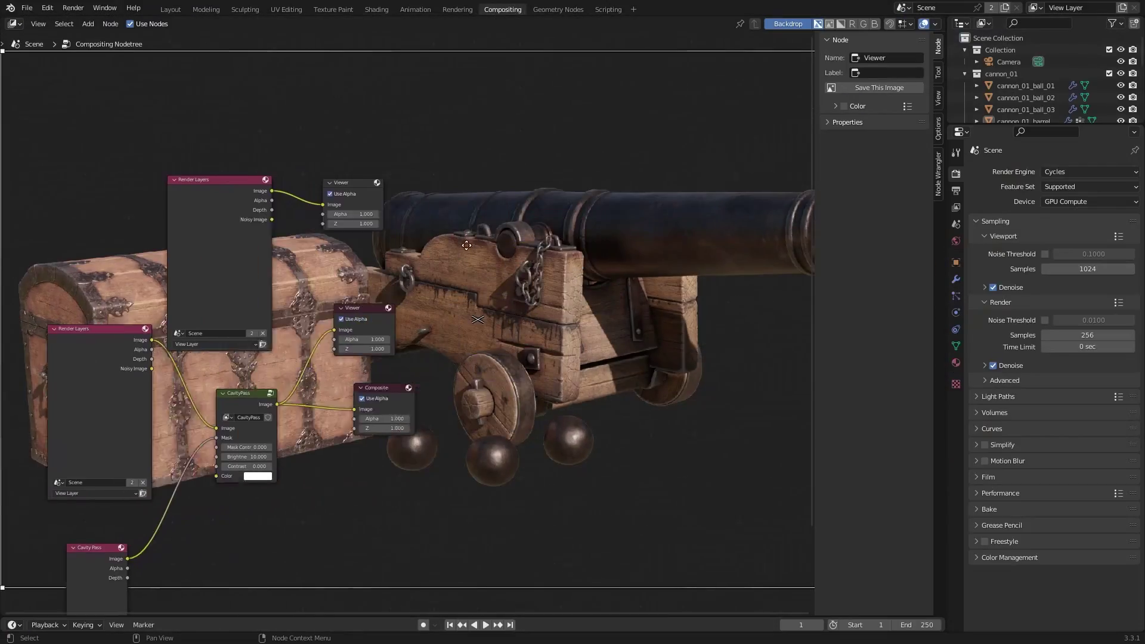
pyautogui.scroll(2, 294, 318)
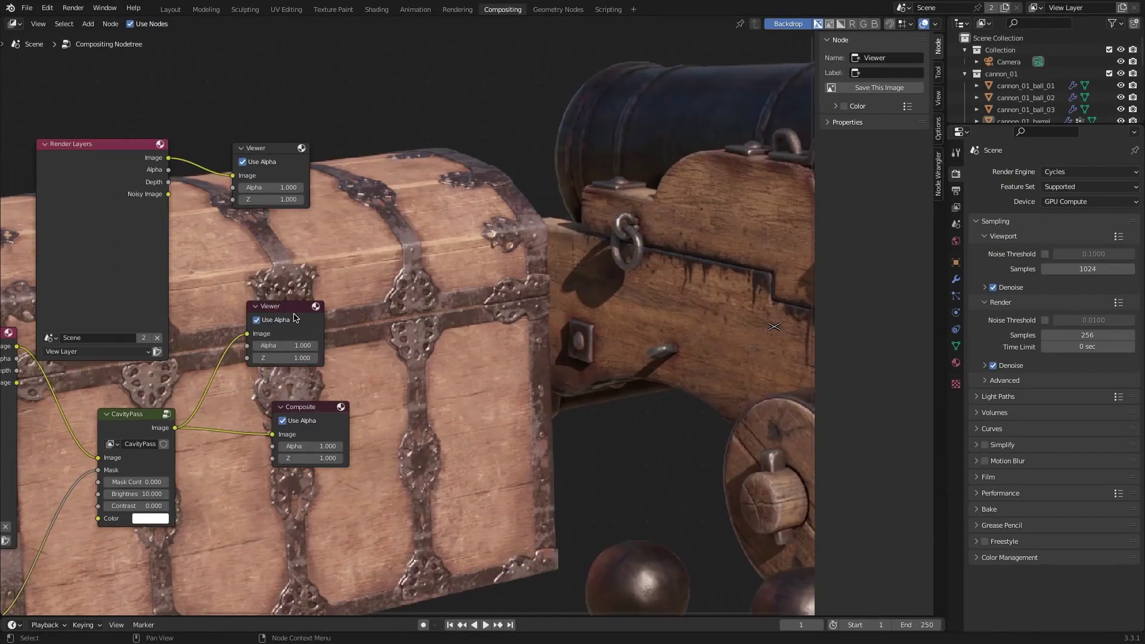
pyautogui.click(285, 306)
pyautogui.scroll(1, 398, 379)
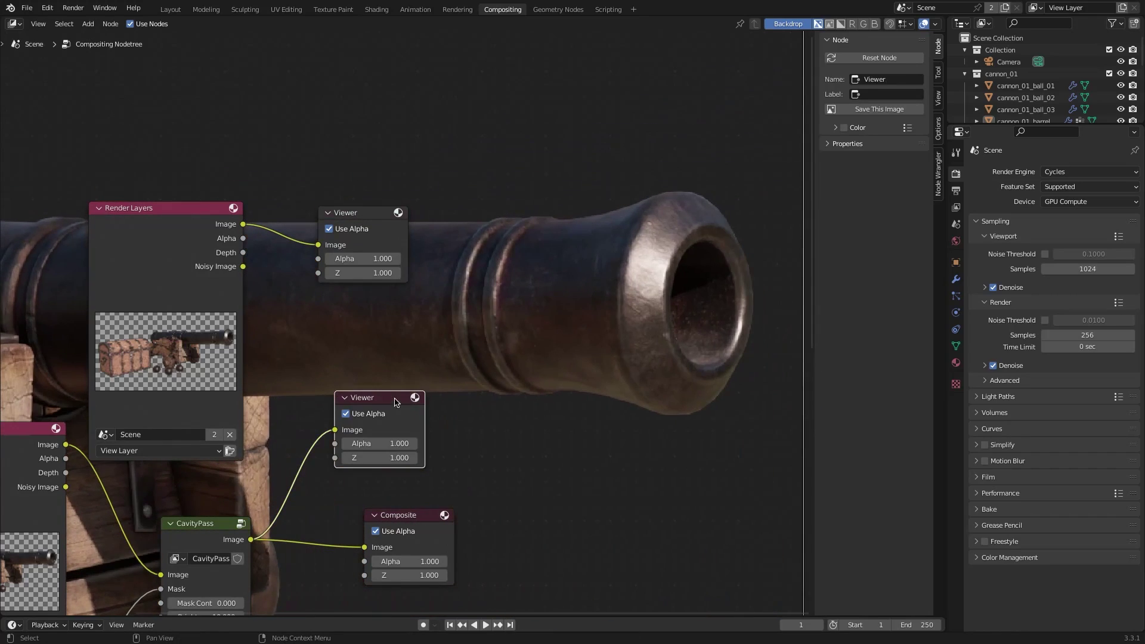
pyautogui.click(380, 407)
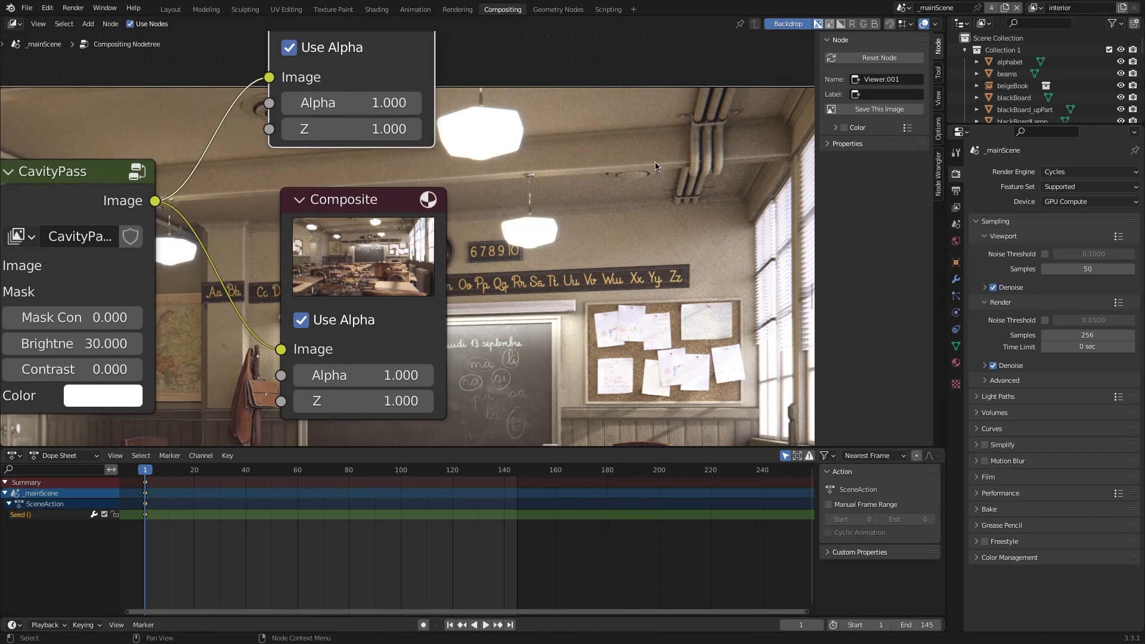
# Enter 20 in the classroom CavityPass node's Brightness field
pyautogui.hotkey('alt', 'v')
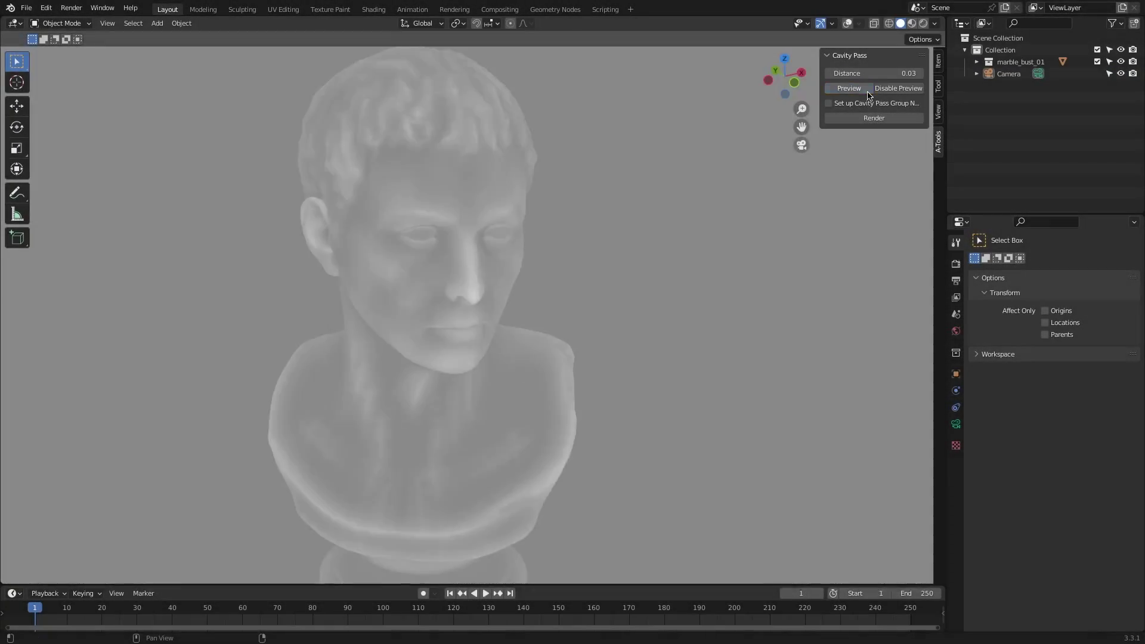
# Render the bust with the cavity pass and try CavityPass Brightness 100
pyautogui.click(849, 90)
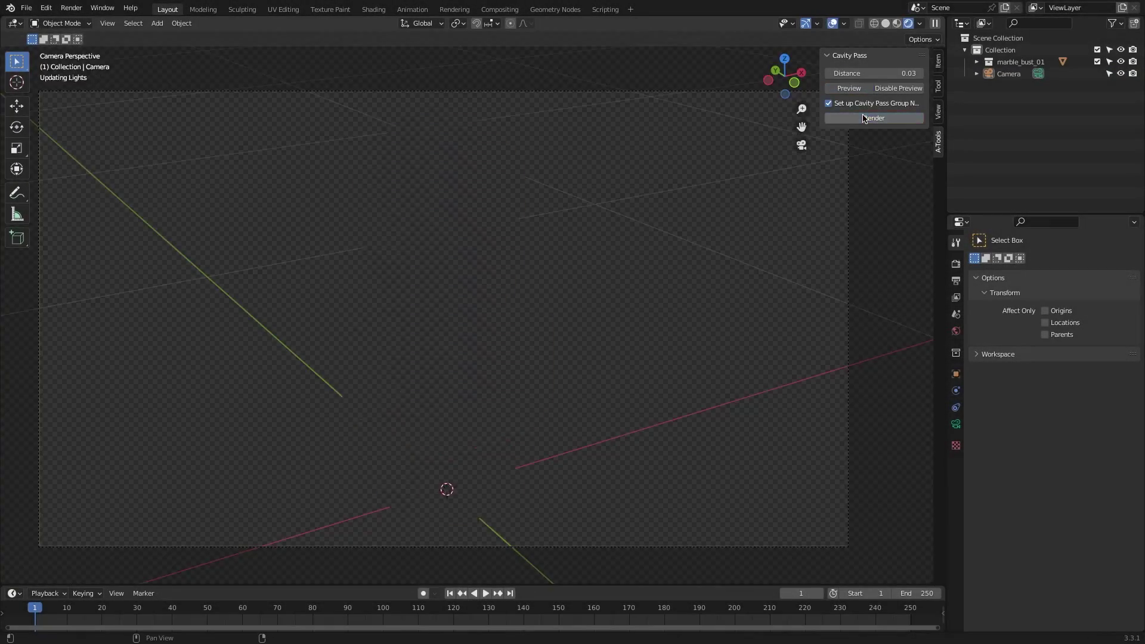
pyautogui.click(865, 118)
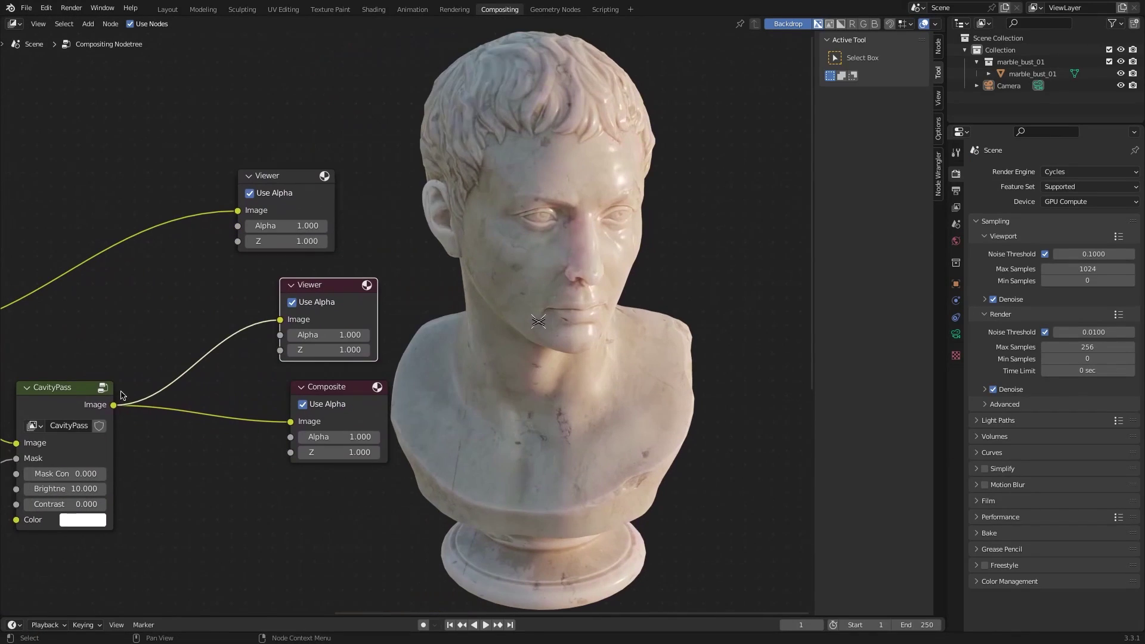
pyautogui.write('0')
pyautogui.press('Return')
pyautogui.press('e')
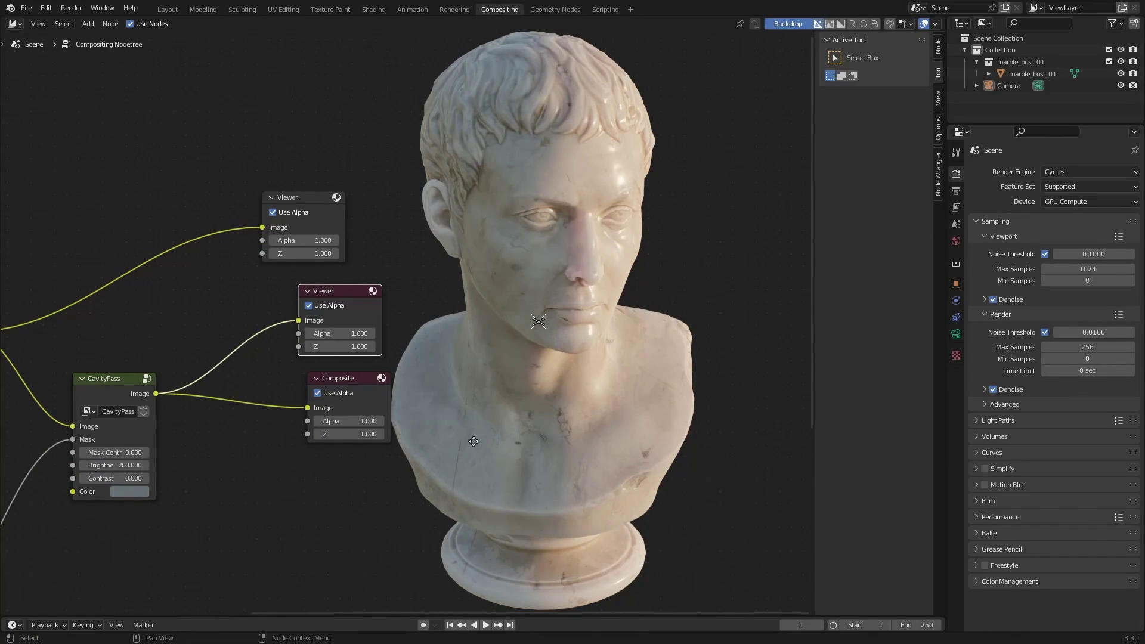
# Reset the CavityPass Color to white and set Brightness to 50
pyautogui.click(130, 491)
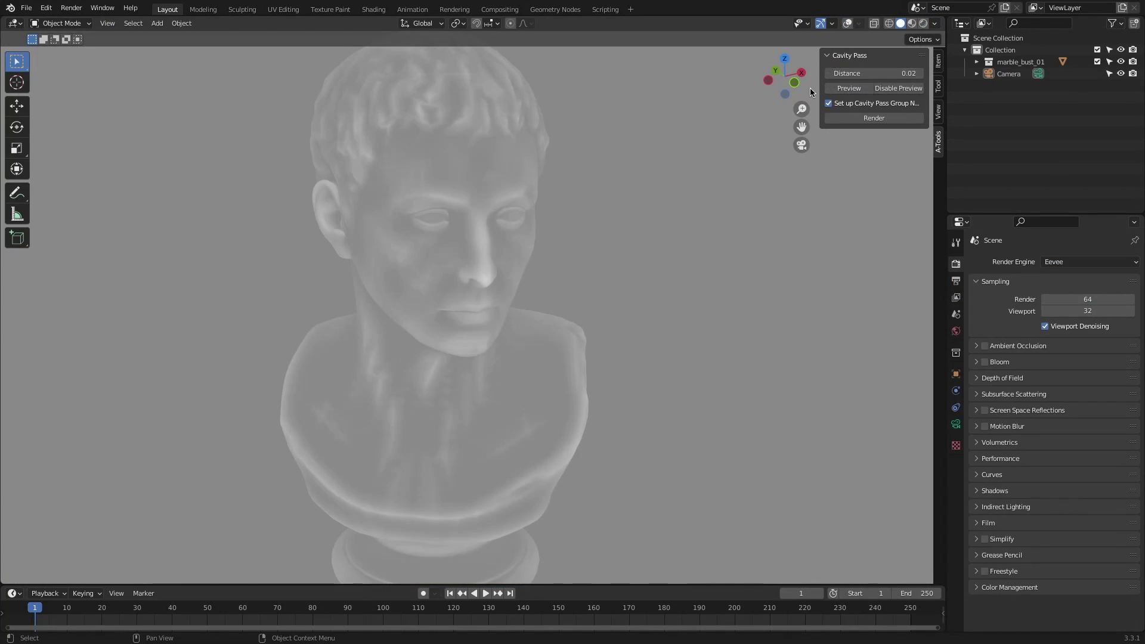
pyautogui.moveTo(403, 200); pyautogui.dragTo(390, 199)
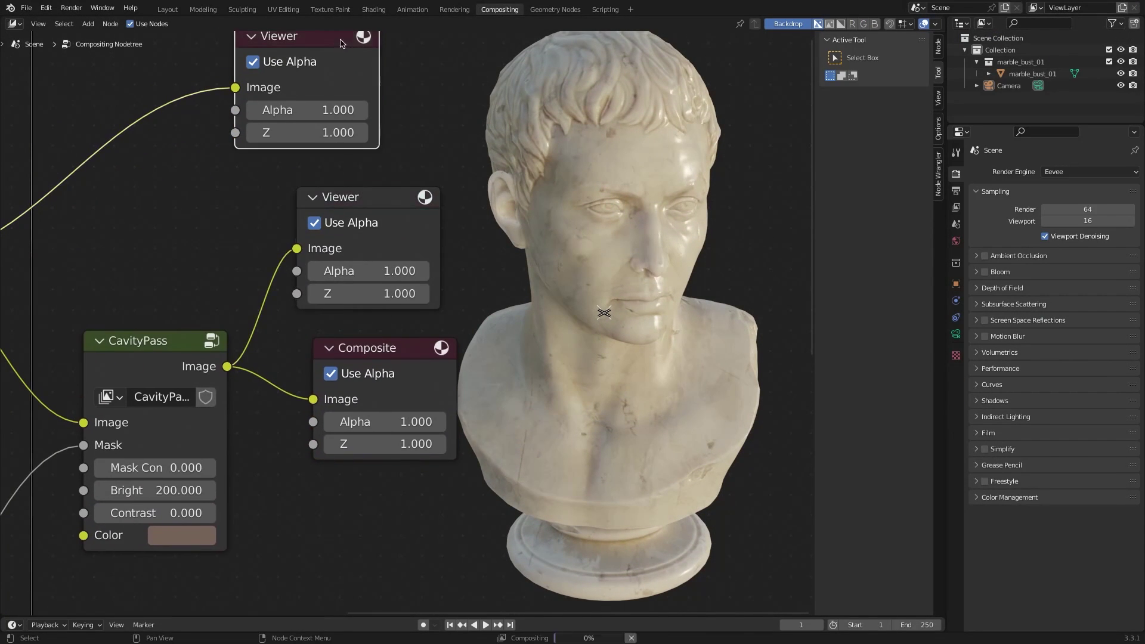
pyautogui.click(179, 534)
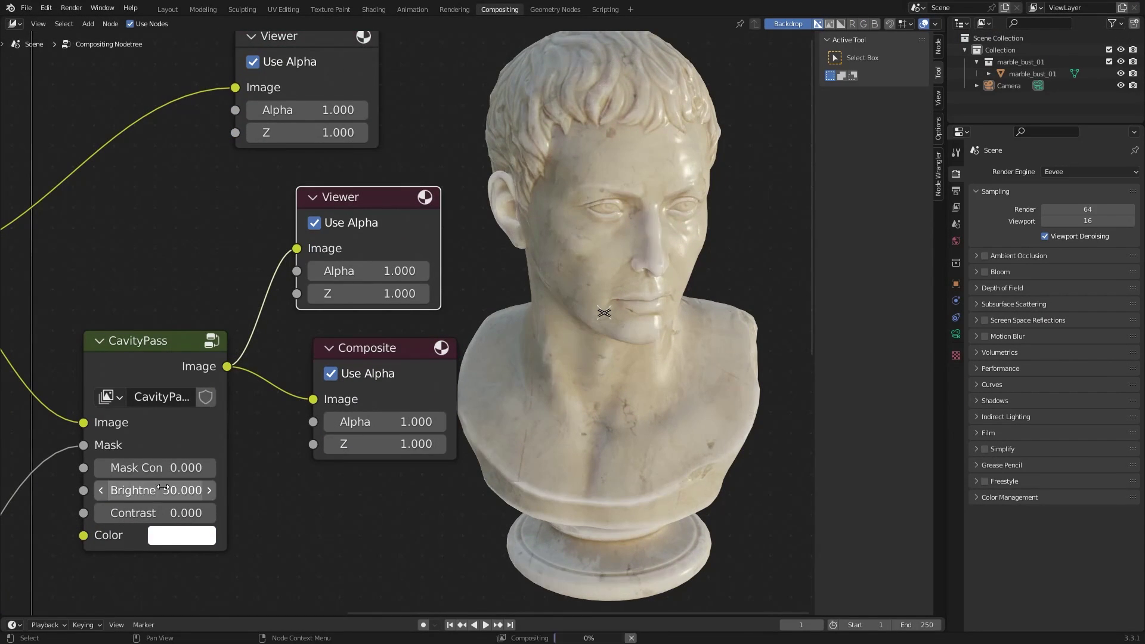
pyautogui.write('50')
pyautogui.press('Return')
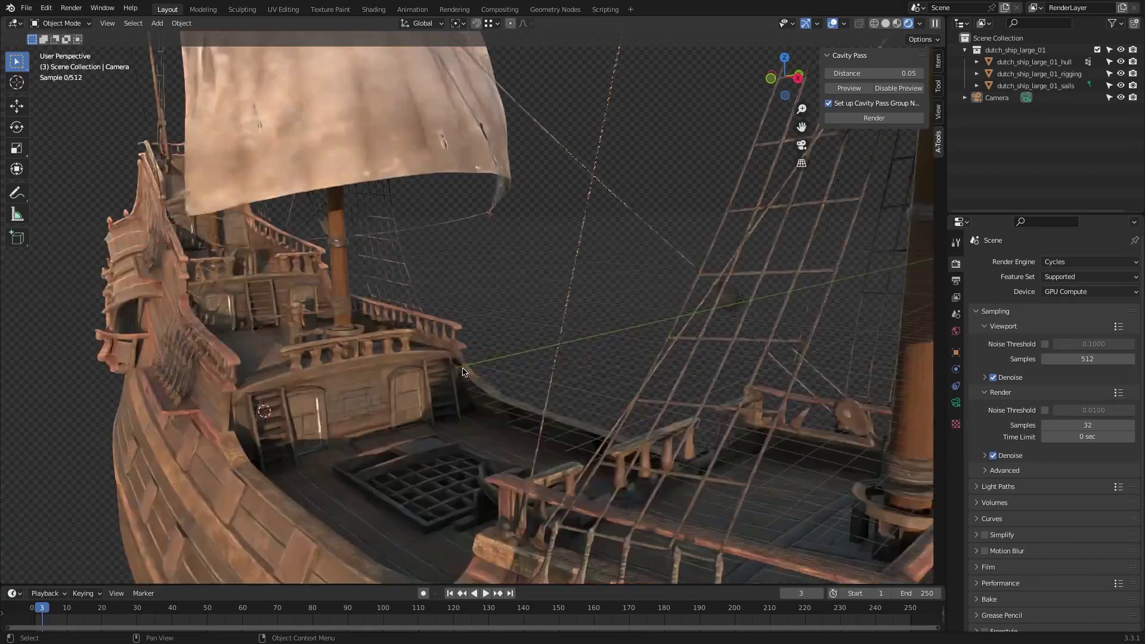
# Preview the ship's cavity pass, frame the hull and deck, and start the cavity render
pyautogui.scroll(3, 493, 214)
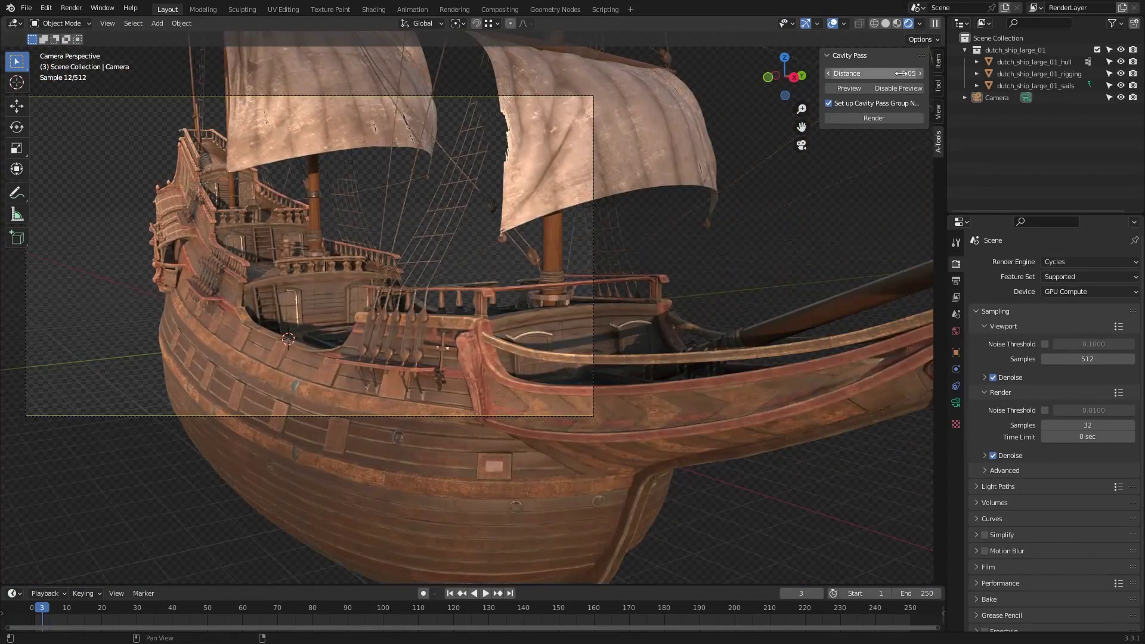
pyautogui.click(848, 88)
pyautogui.scroll(8, 529, 253)
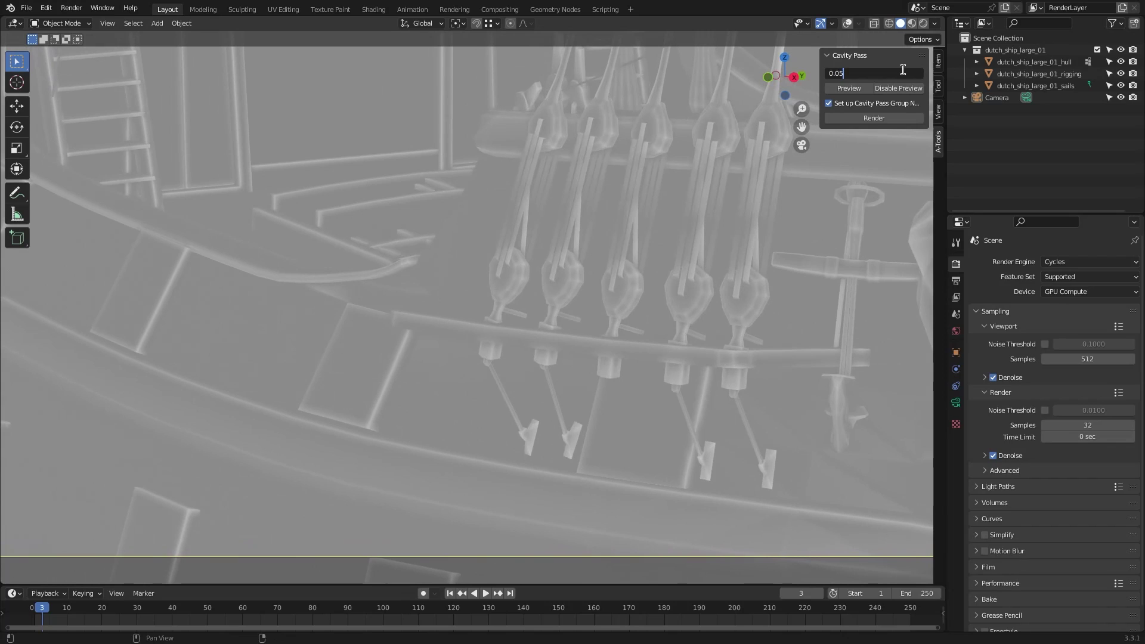
pyautogui.scroll(-10, 382, 113)
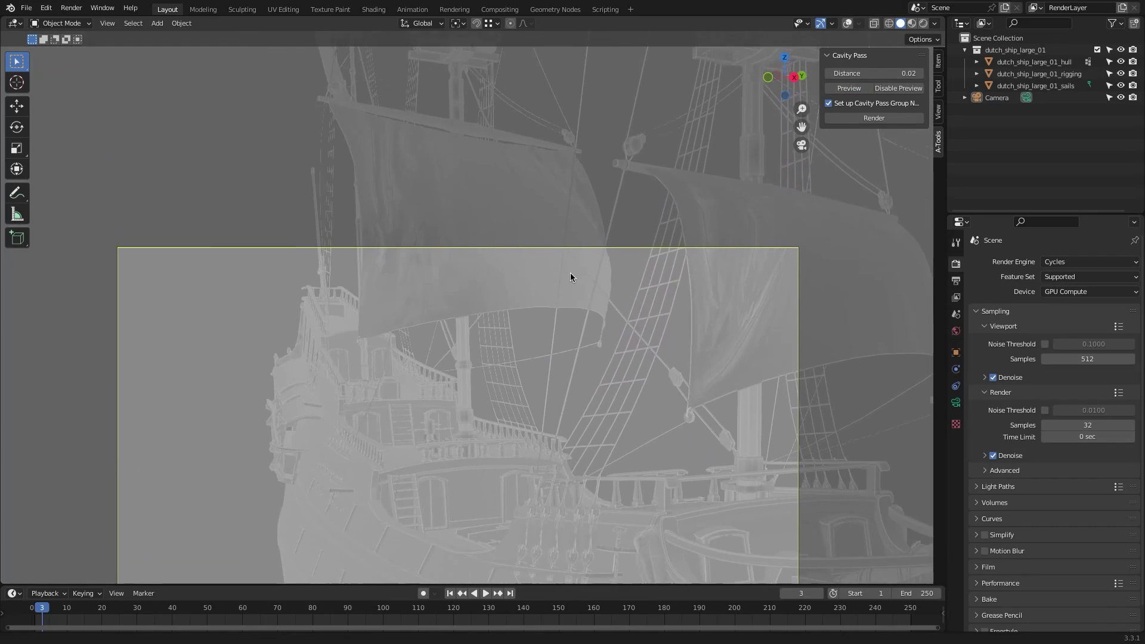
pyautogui.keyDown('shift'); pyautogui.moveTo(570, 277); pyautogui.dragTo(572, 189, button='middle'); pyautogui.keyUp('shift')
pyautogui.click(873, 118)
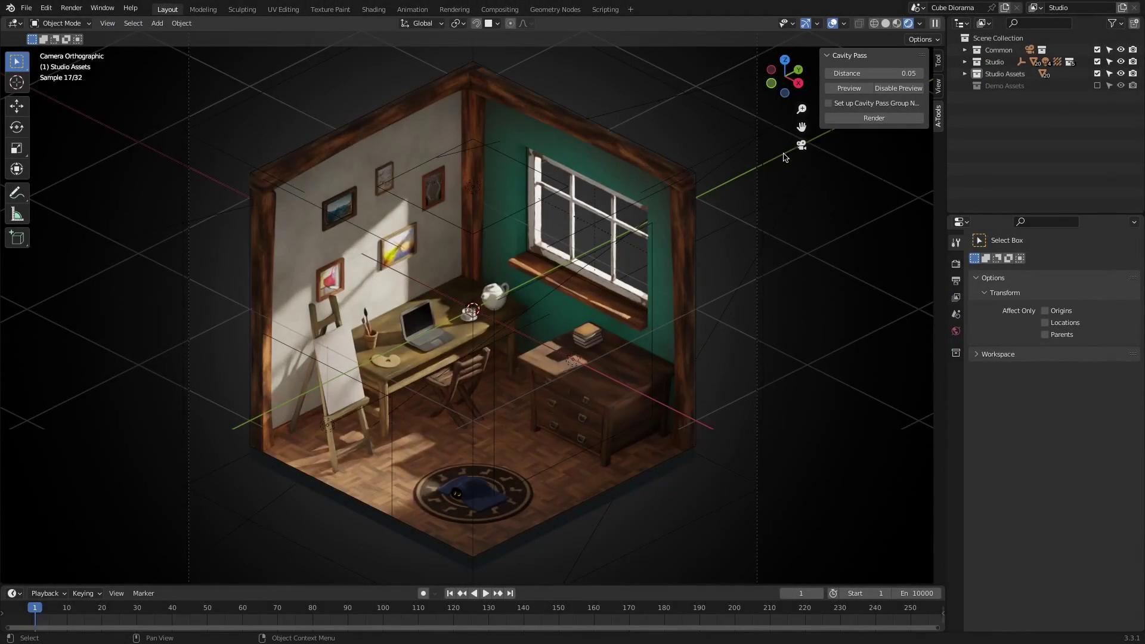
# Preview the diorama's cavity pass and set its Distance to 0.01 with node group setup enabled
pyautogui.click(848, 88)
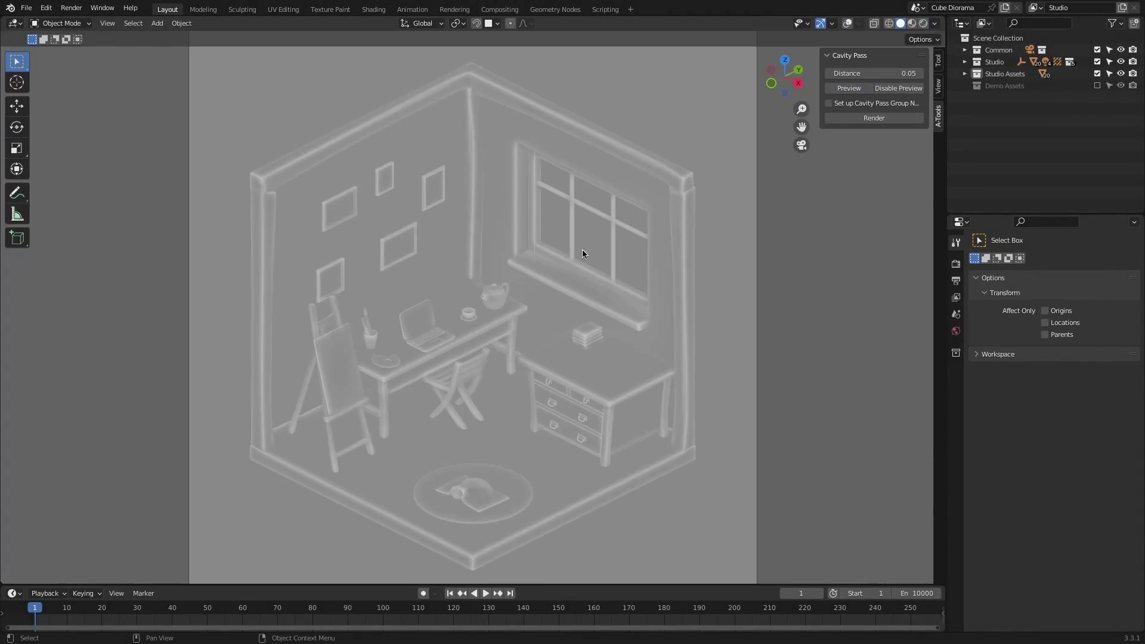
pyautogui.scroll(10, 571, 311)
pyautogui.click(894, 72)
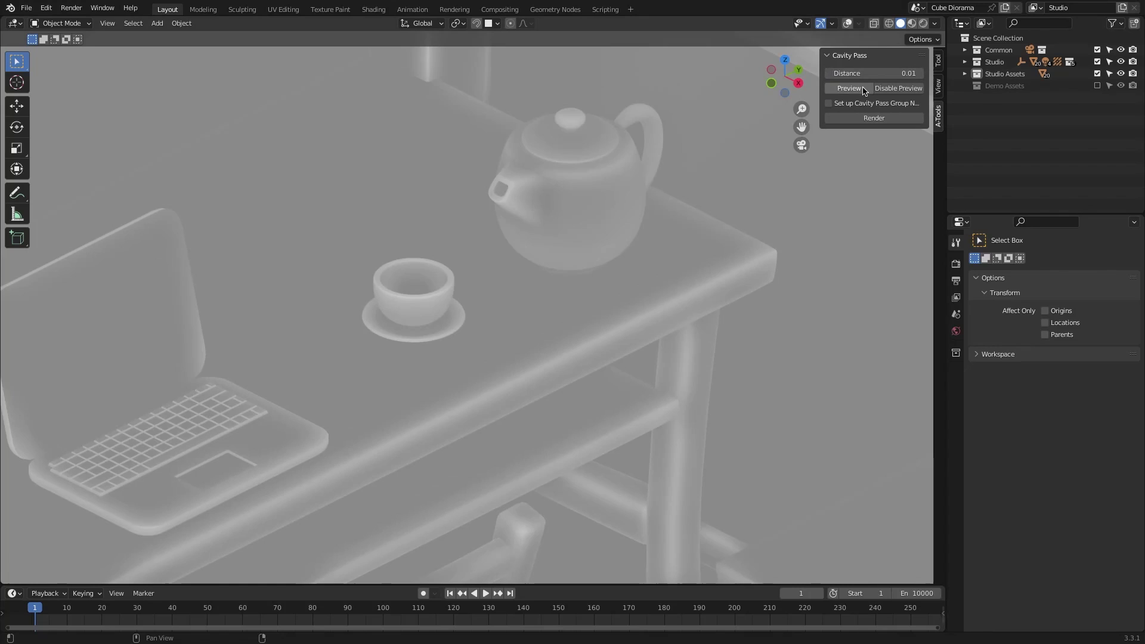
pyautogui.scroll(-8, 620, 190)
# Look at the room through the scene camera and start the cavity render
pyautogui.keyDown('shift'); pyautogui.moveTo(621, 191); pyautogui.dragTo(606, 309, button='middle'); pyautogui.keyUp('shift')
pyautogui.scroll(8, 619, 85)
pyautogui.scroll(-3, 619, 85)
pyautogui.press('KP_0')
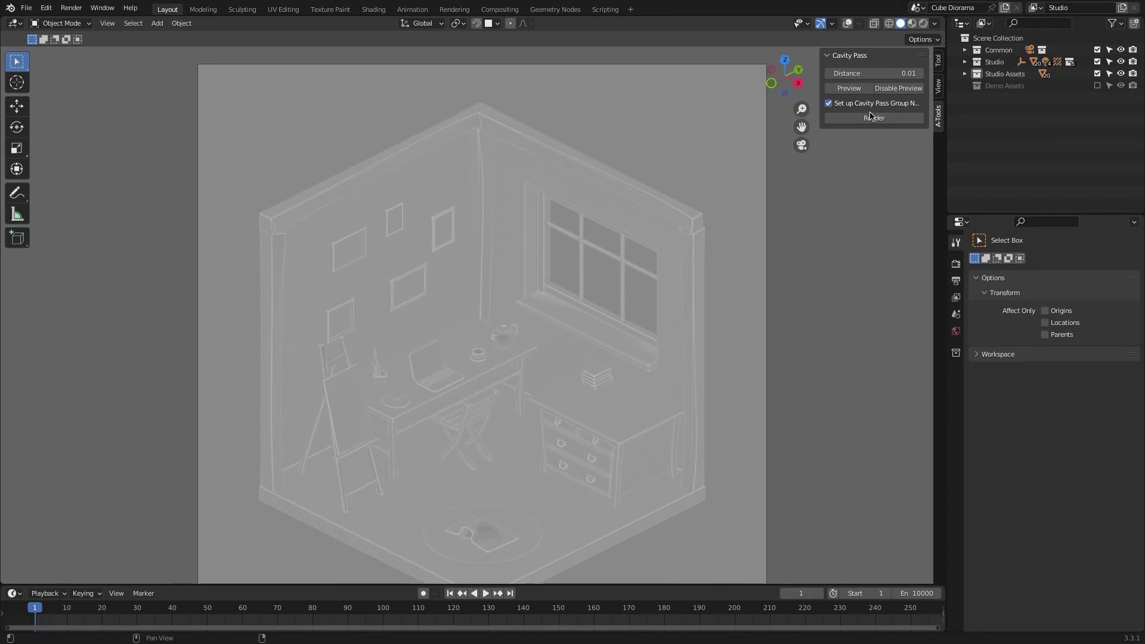
pyautogui.click(874, 118)
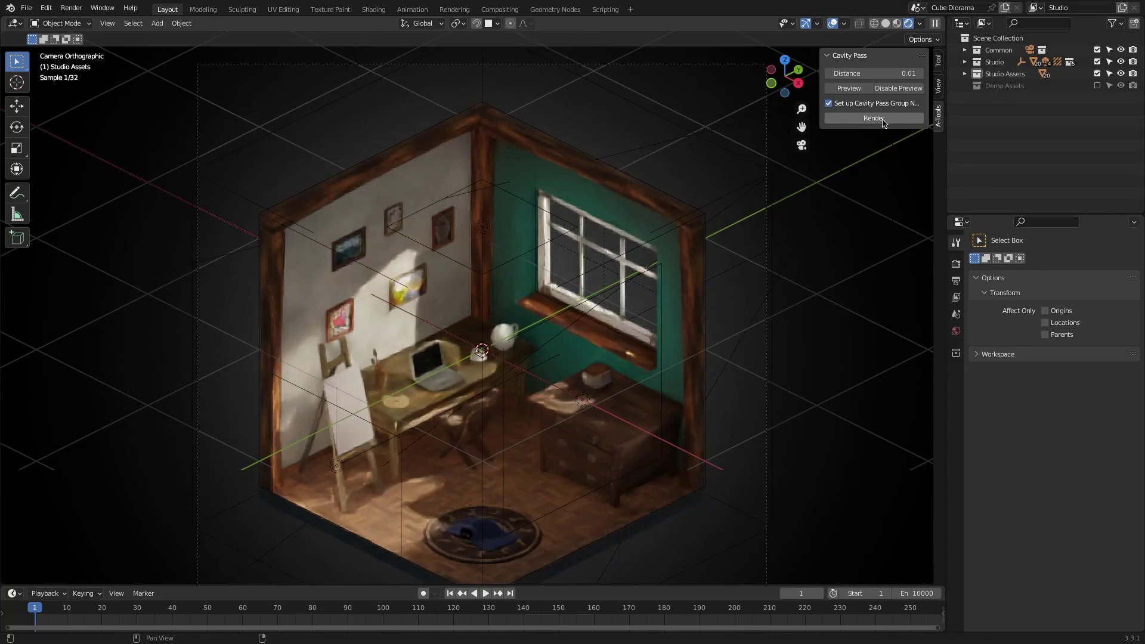
# Render the final image of the Cube Diorama via Render > Render Image
pyautogui.click(71, 8)
pyautogui.click(89, 22)
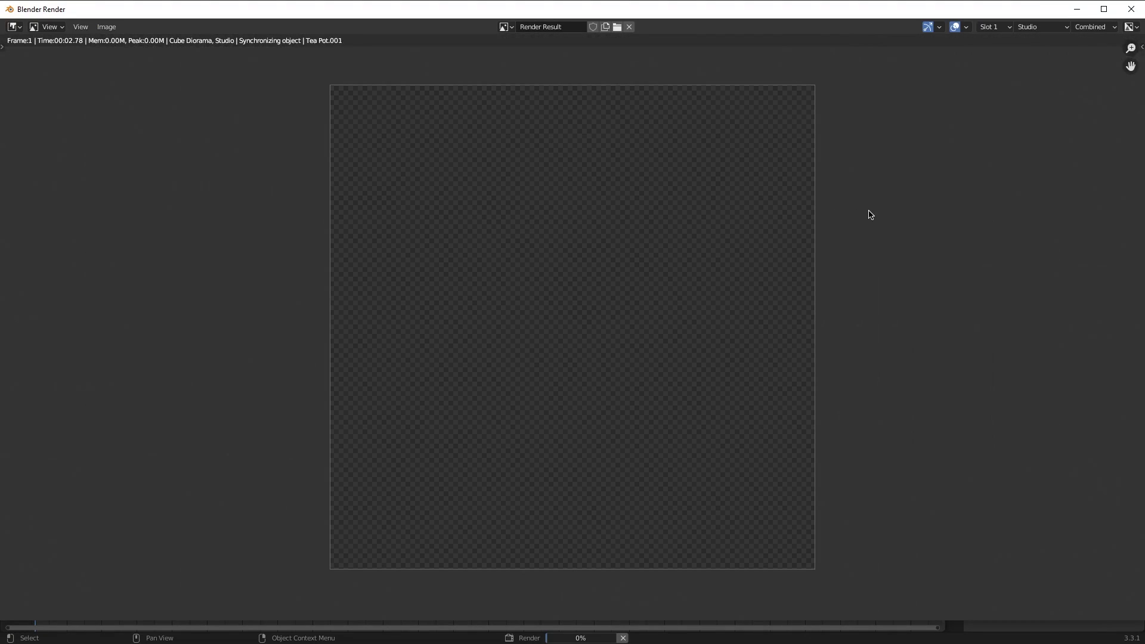